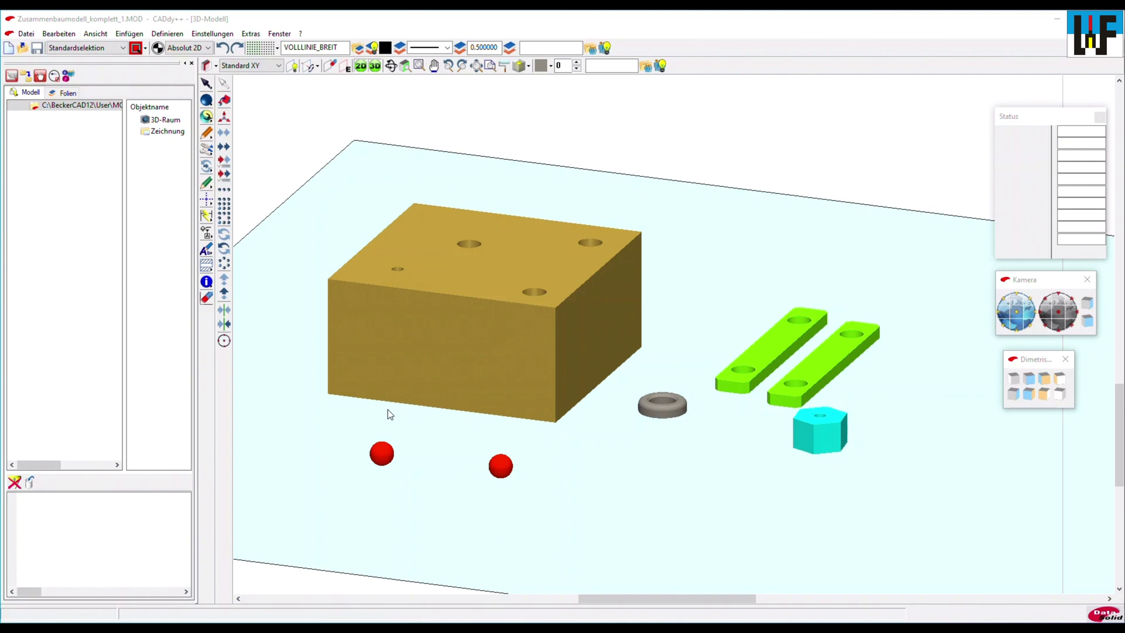
# With Körper neu positionieren, reference the hex nut by its top-face centre point
pyautogui.click(224, 100)
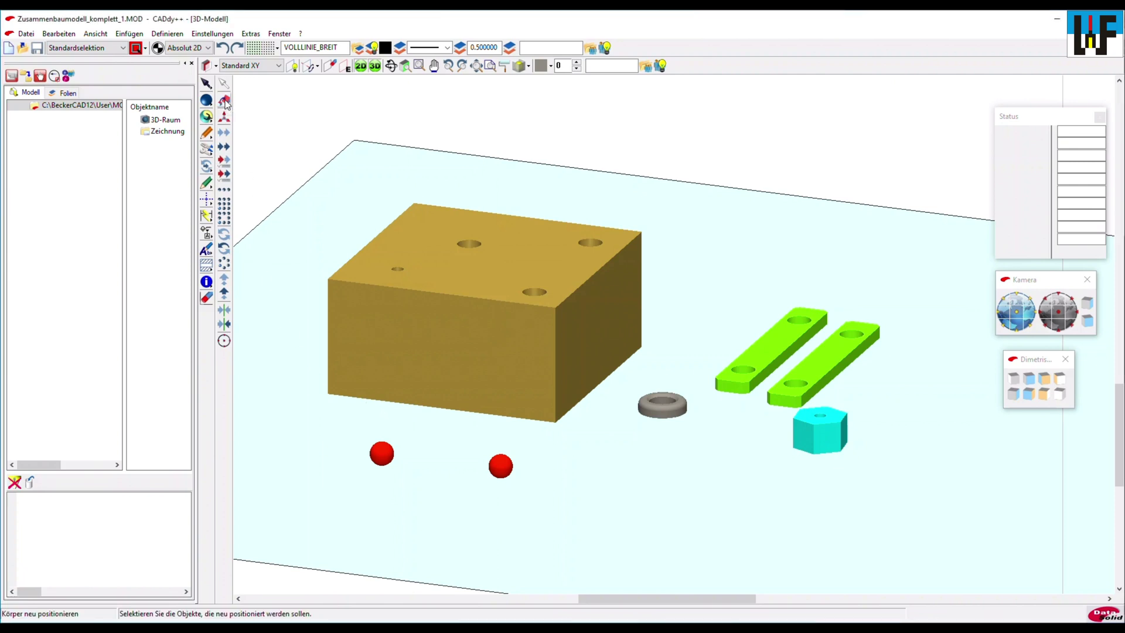
pyautogui.click(809, 418)
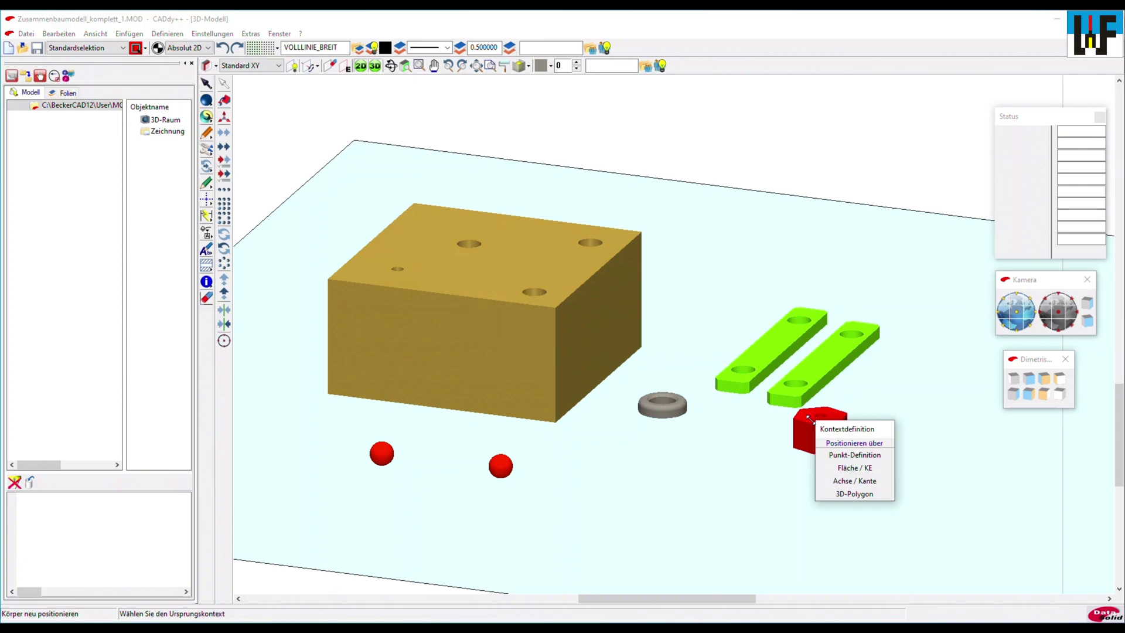
pyautogui.click(855, 467)
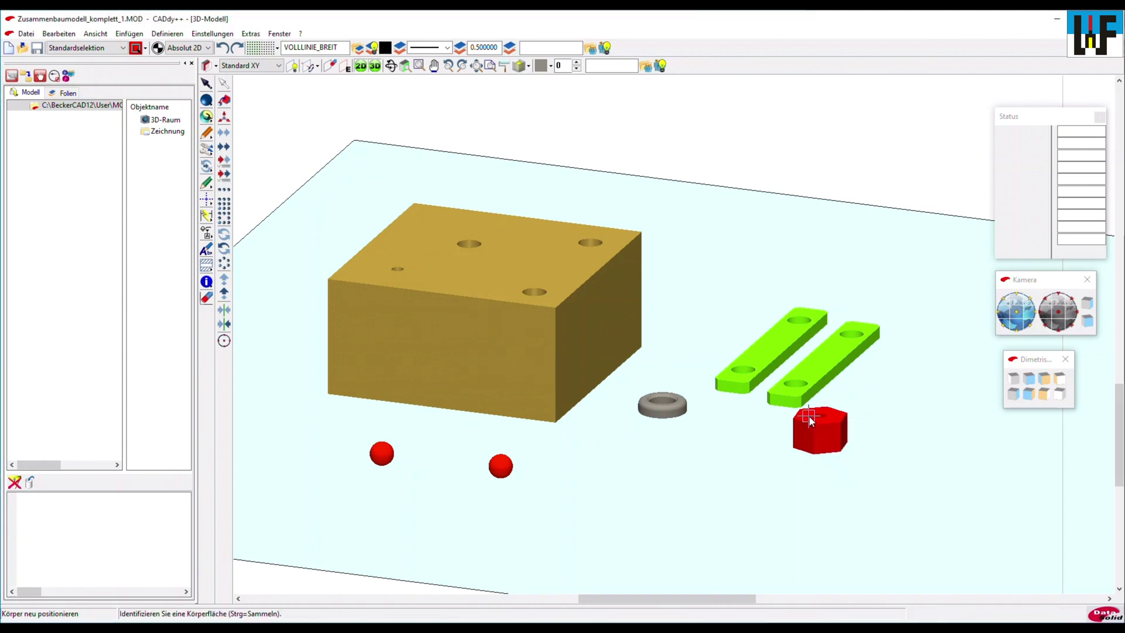
pyautogui.click(820, 414)
pyautogui.middleClick(809, 420)
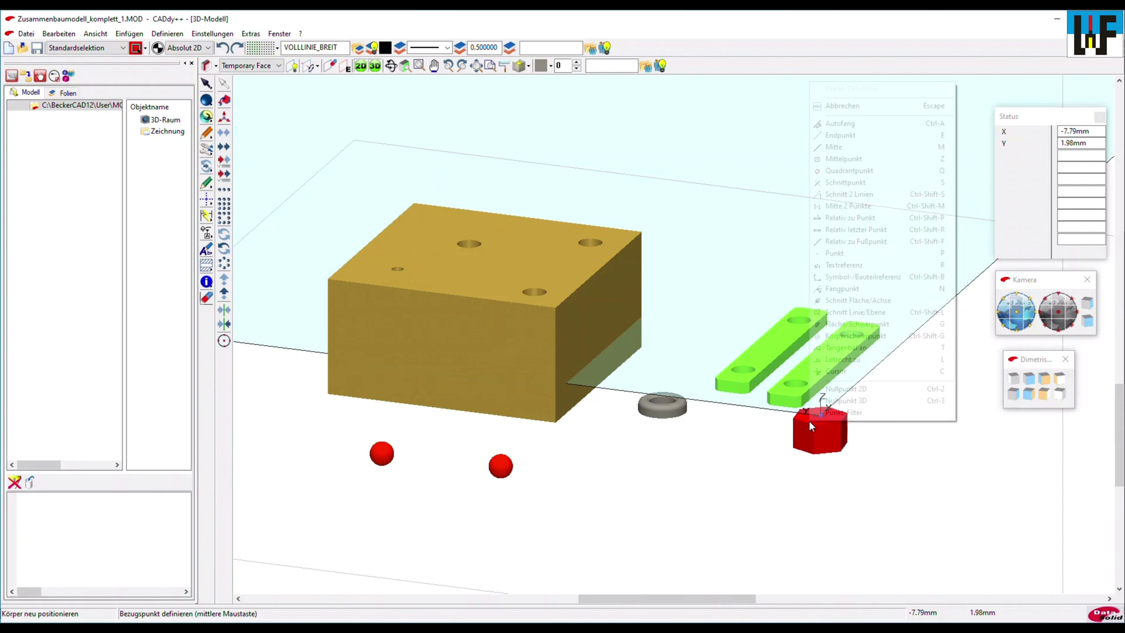
pyautogui.click(835, 161)
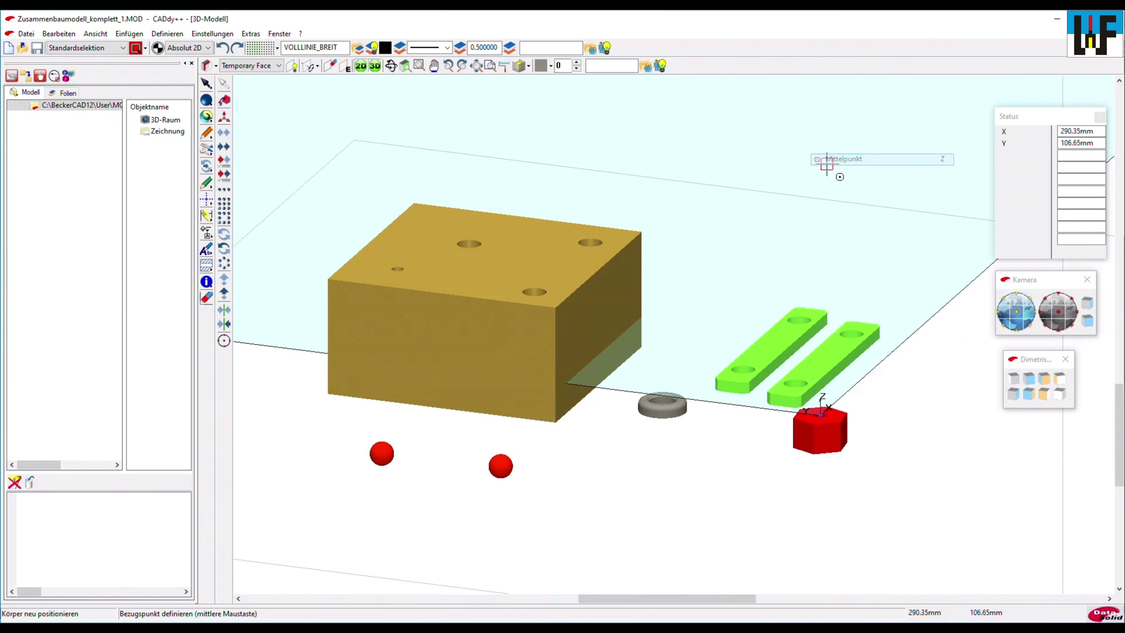
pyautogui.click(828, 413)
# Place the nut's centre on the left hole centre of the block's top face
pyautogui.middleClick(826, 416)
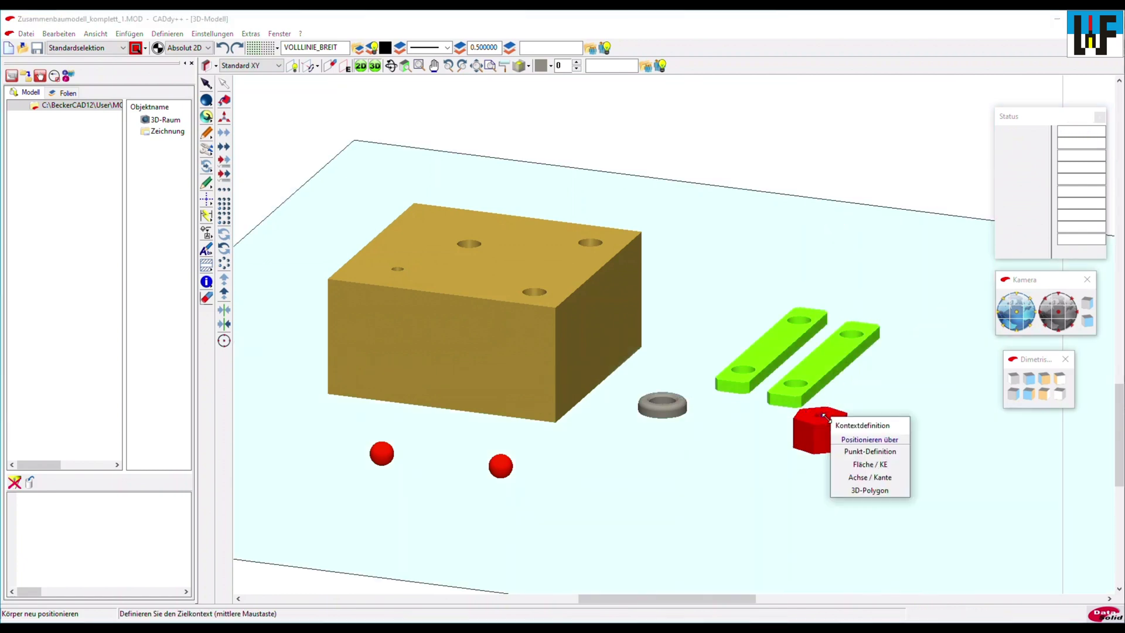
pyautogui.click(862, 466)
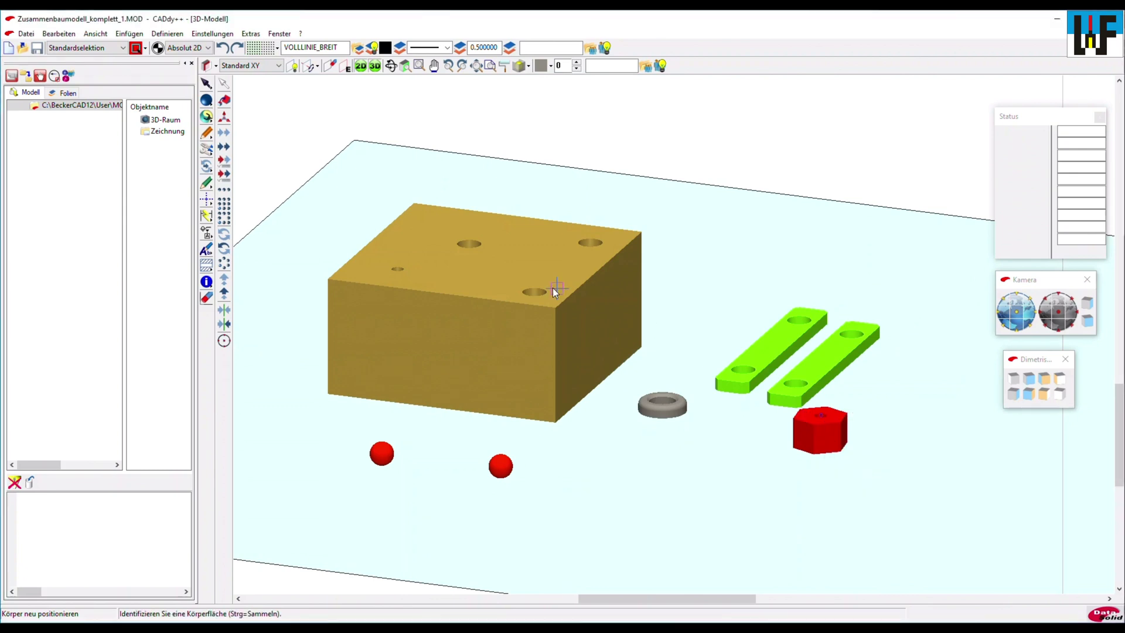
pyautogui.click(434, 270)
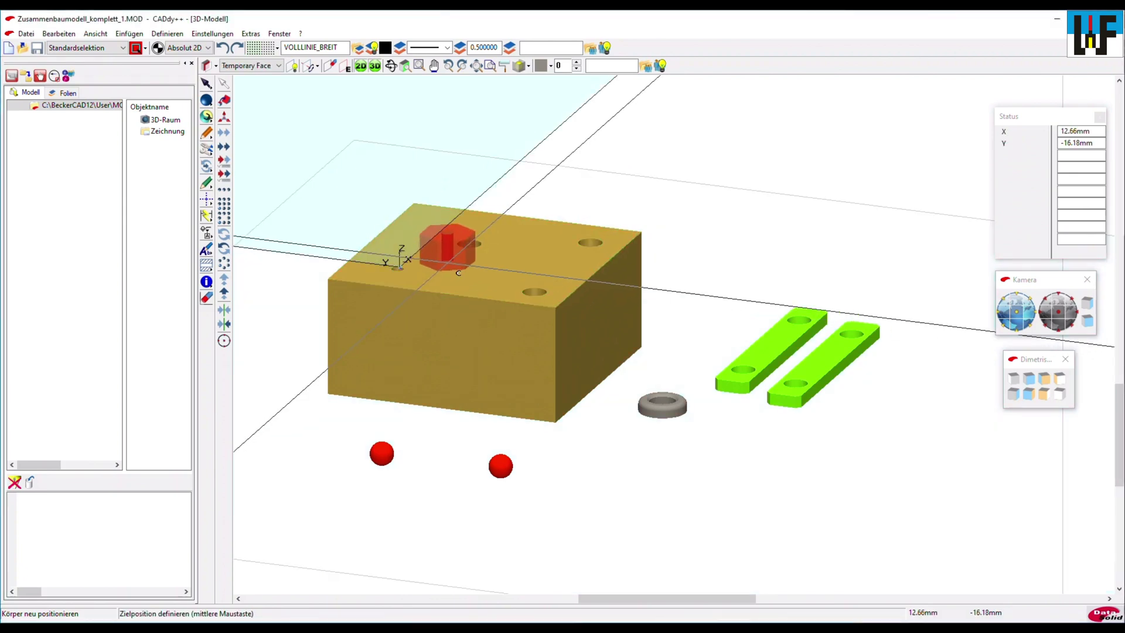
pyautogui.middleClick(449, 263)
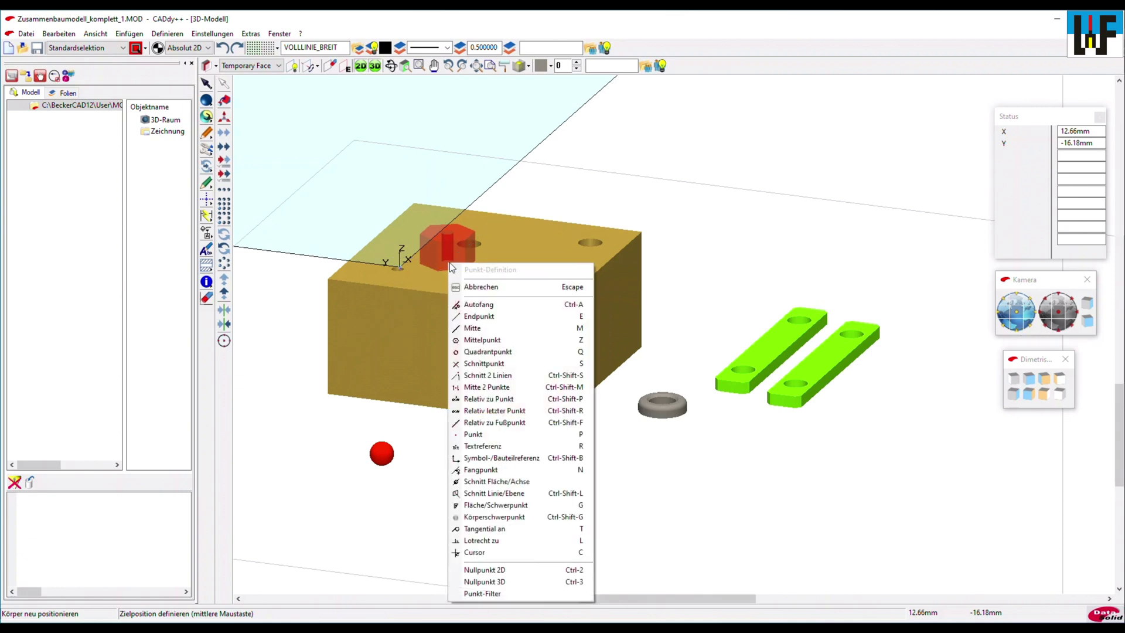
pyautogui.click(489, 330)
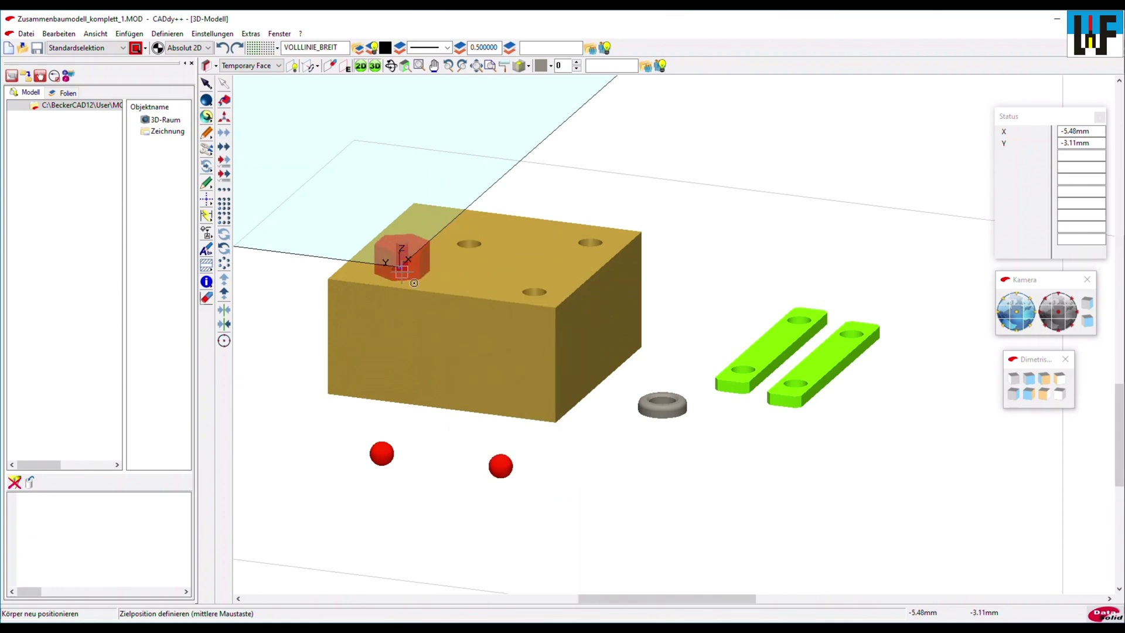
pyautogui.click(403, 277)
pyautogui.rightClick(403, 277)
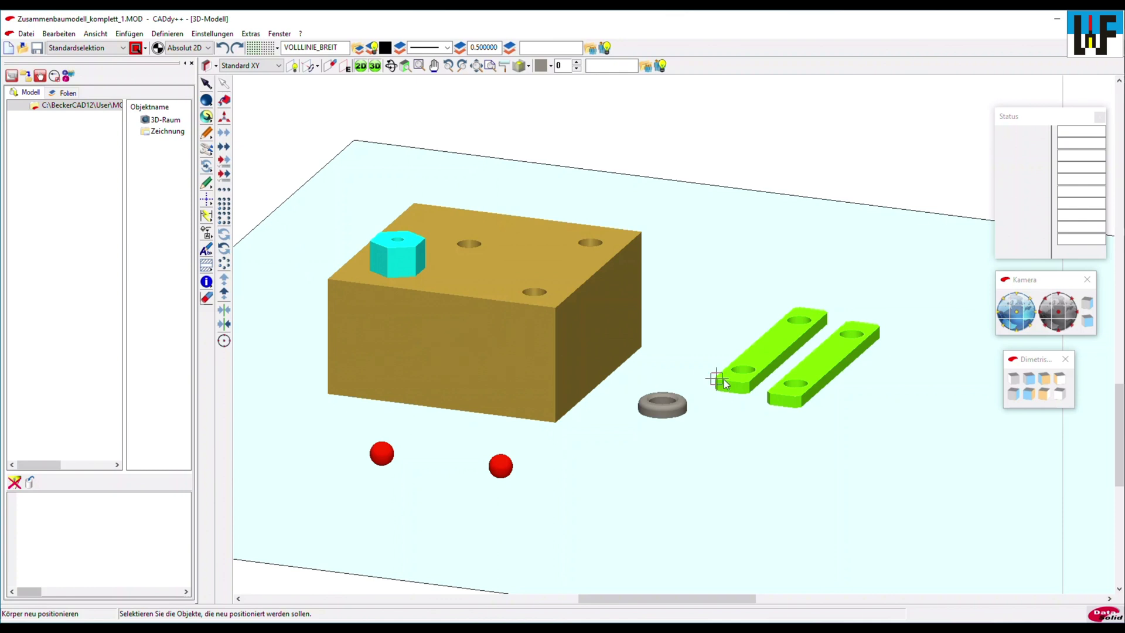
# Reference the first strap bar by a hole centre on its top face
pyautogui.click(757, 358)
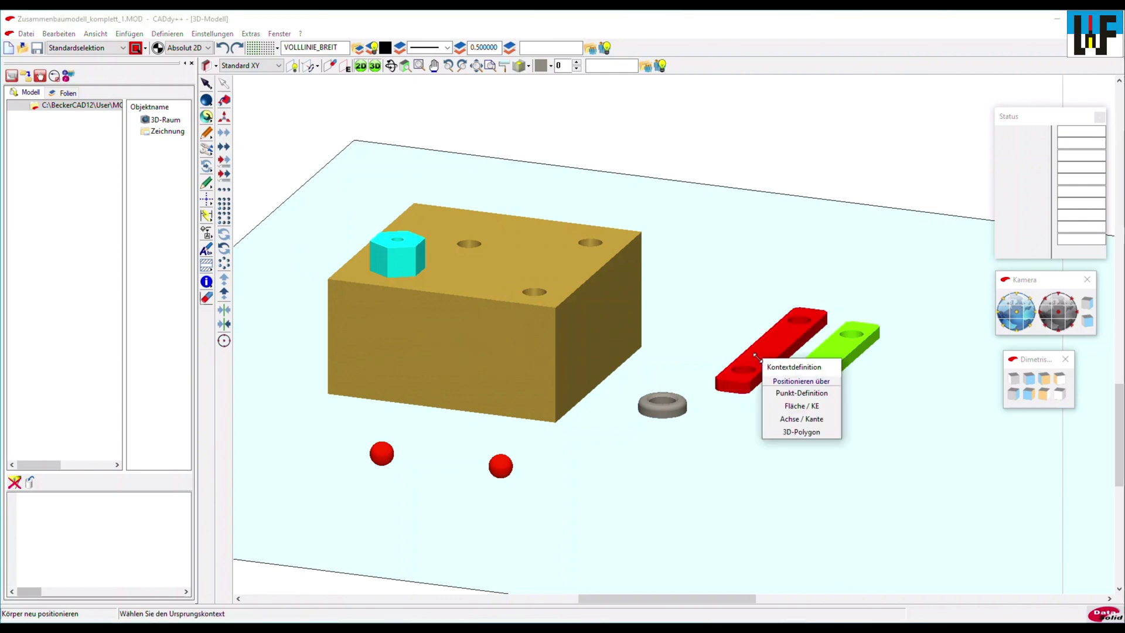
pyautogui.click(802, 405)
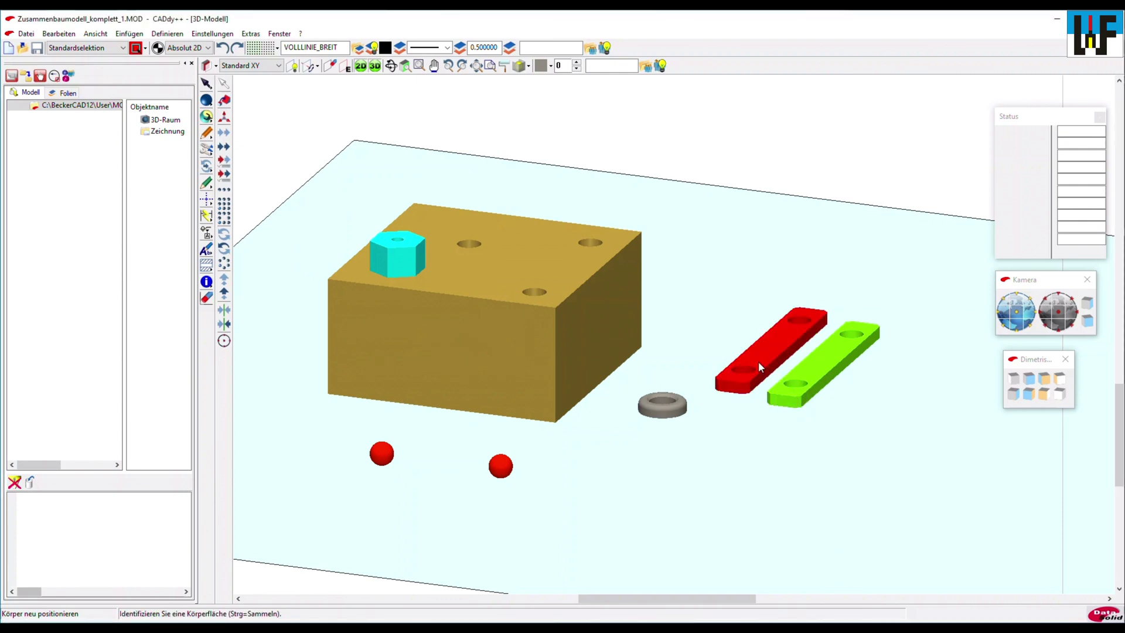
pyautogui.click(751, 358)
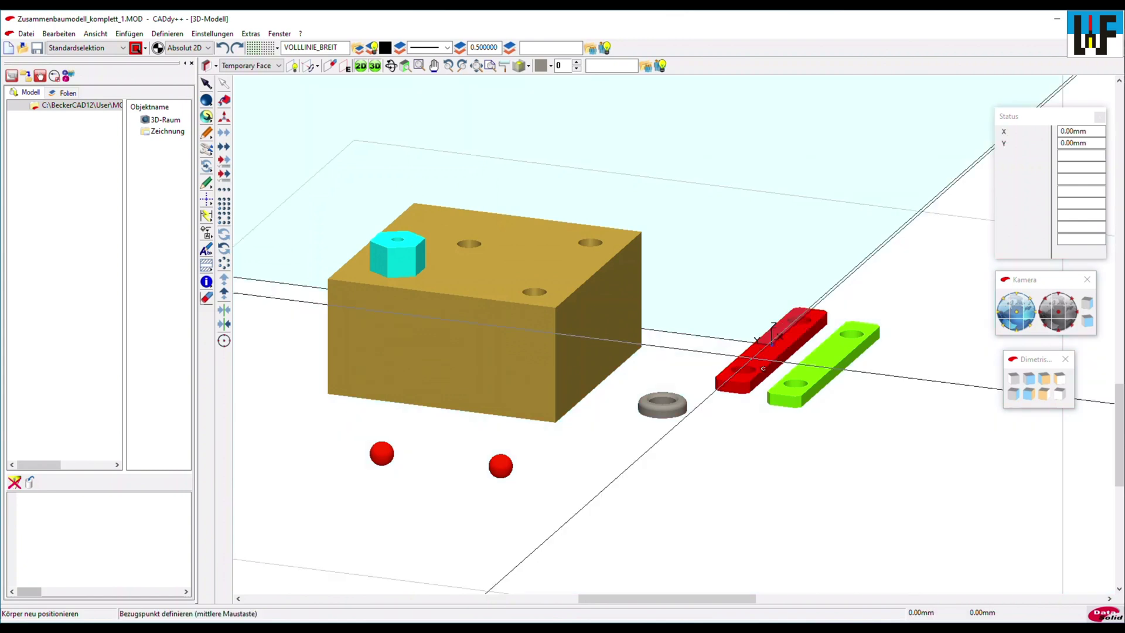
pyautogui.middleClick(751, 358)
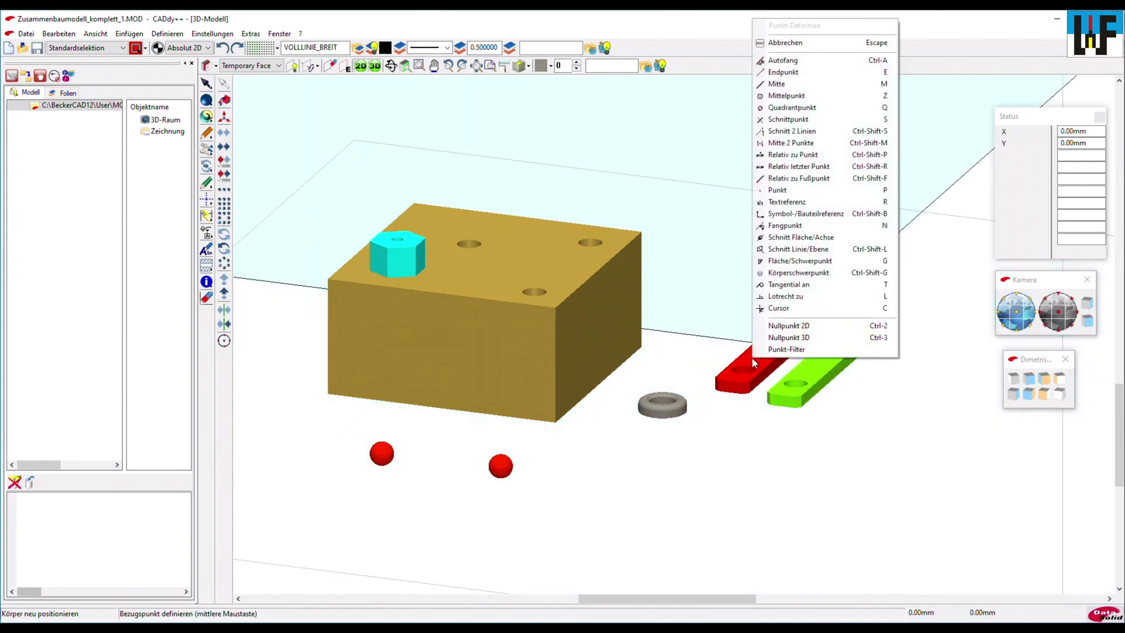
pyautogui.click(780, 97)
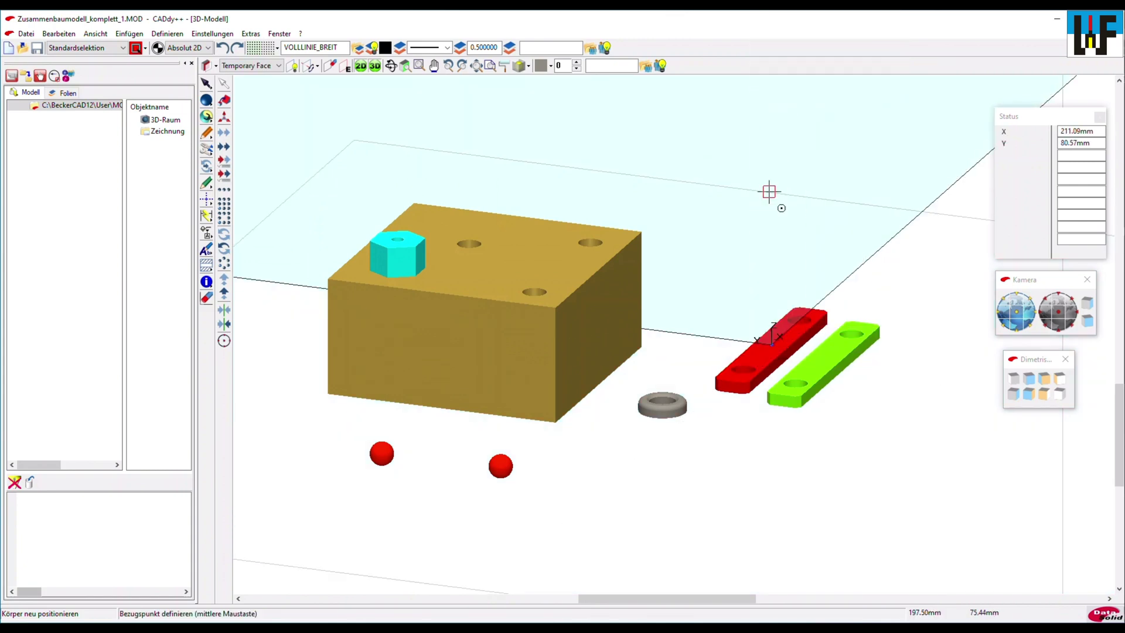
pyautogui.click(749, 367)
# Place the bar's hole centre on a right-hand hole centre of the block's top face
pyautogui.middleClick(745, 364)
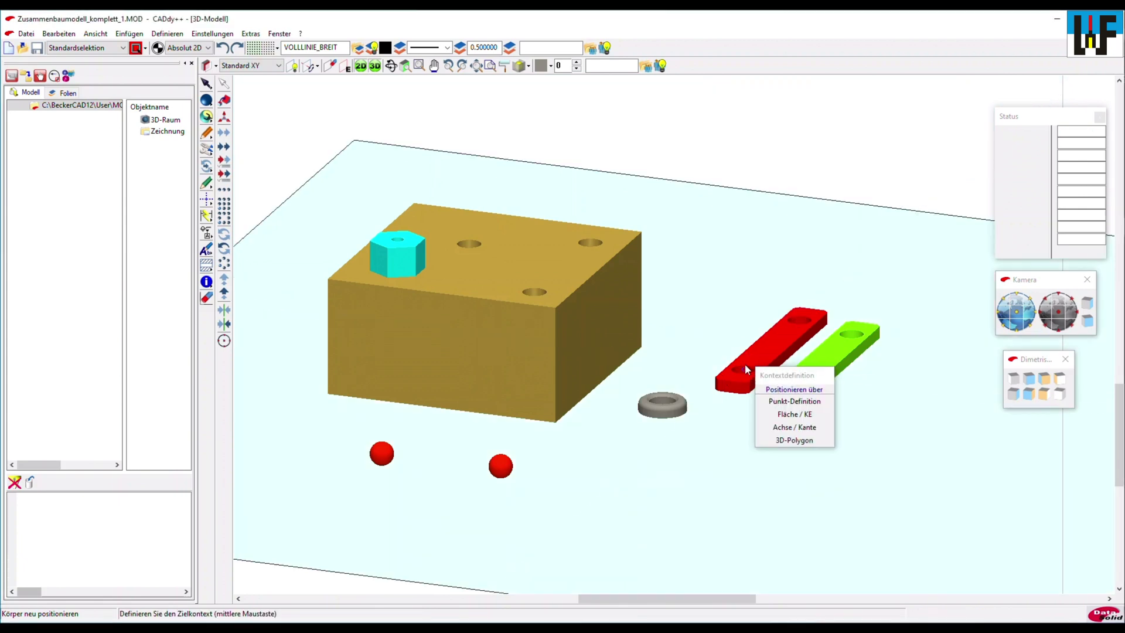
pyautogui.click(789, 415)
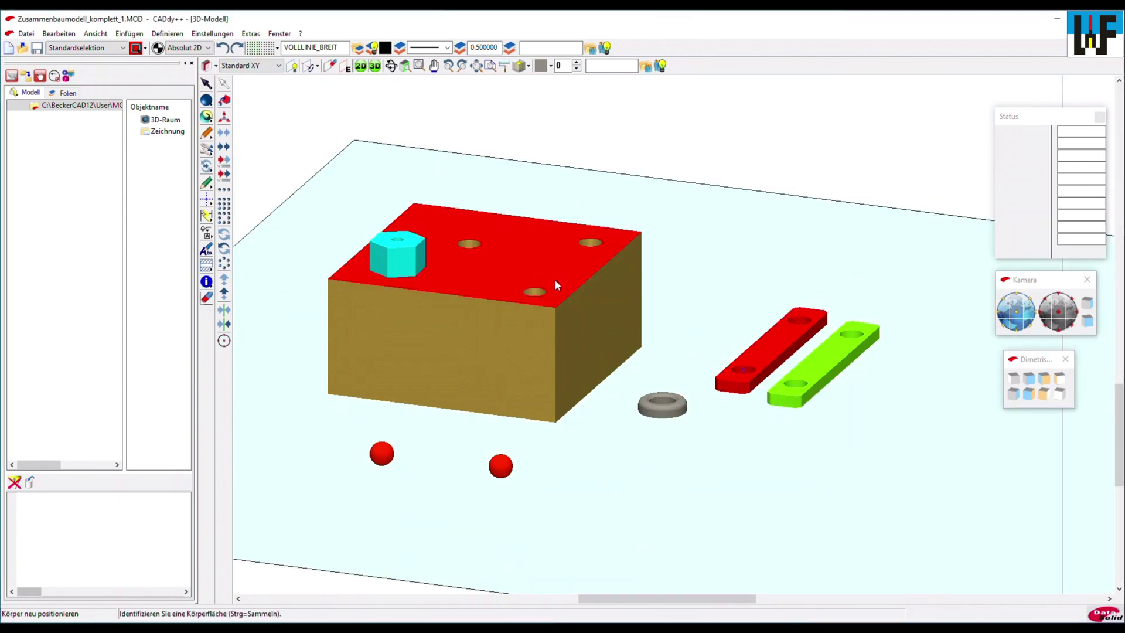
pyautogui.click(544, 268)
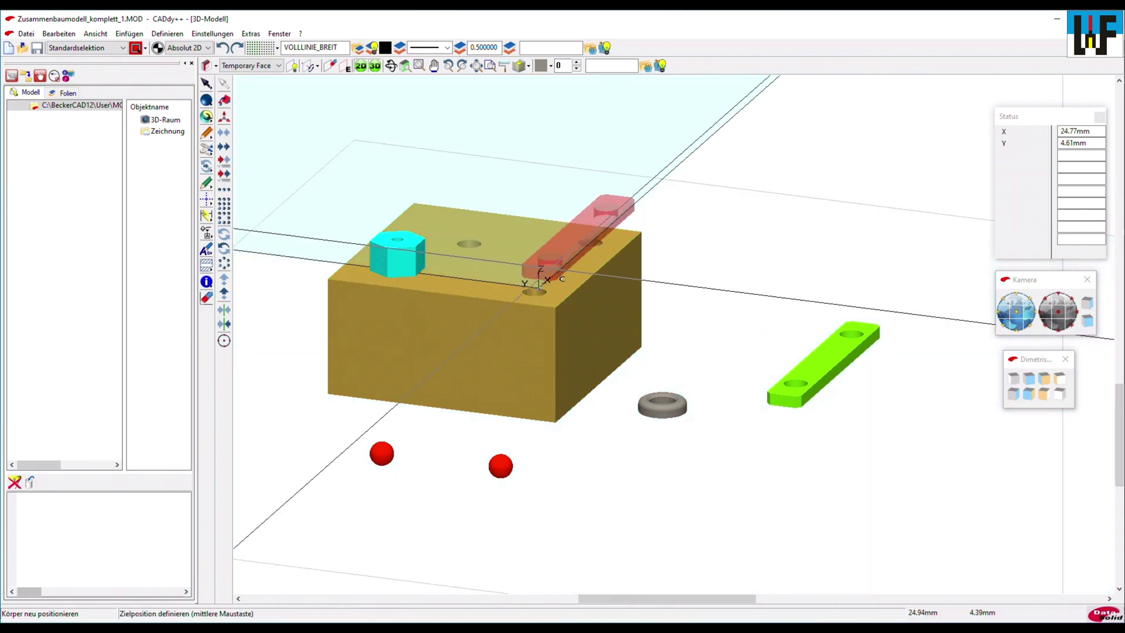
pyautogui.middleClick(556, 269)
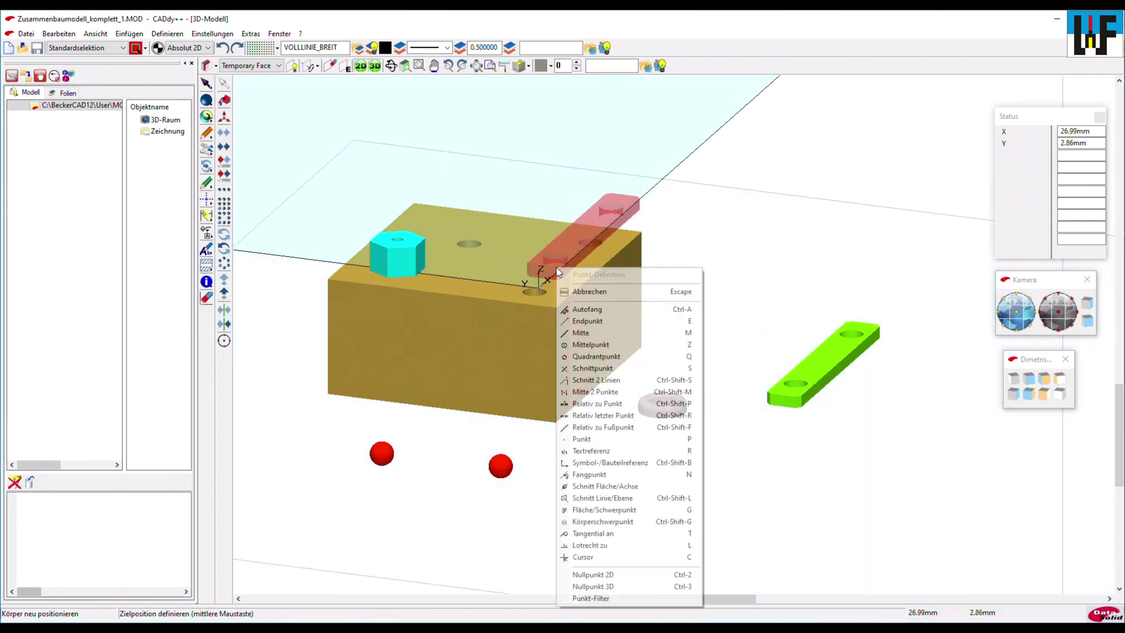
pyautogui.click(585, 345)
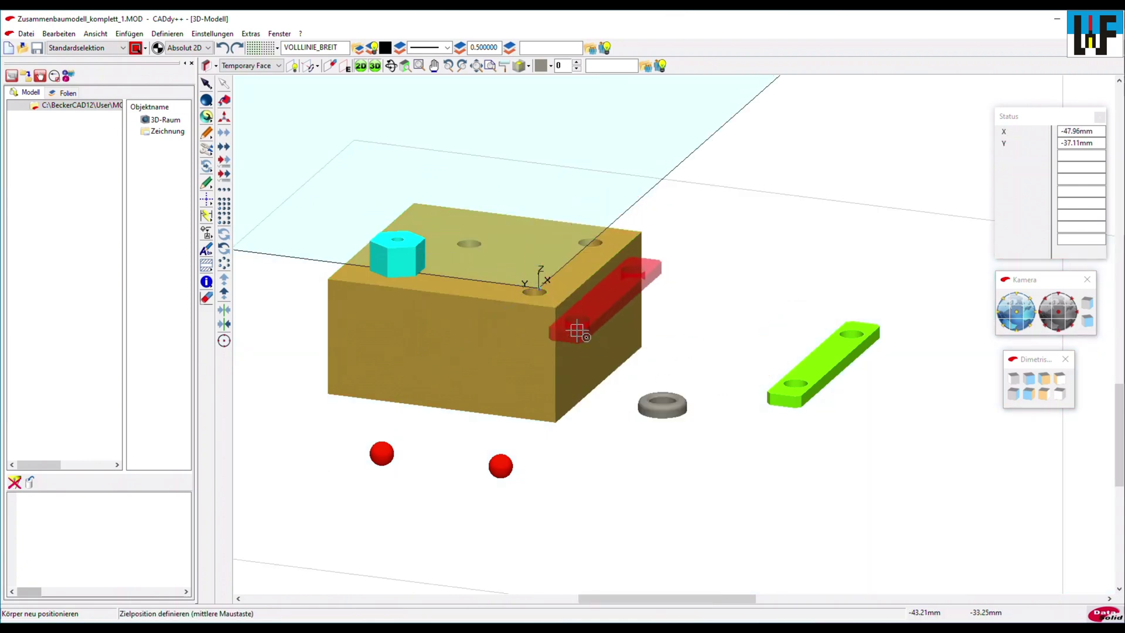
pyautogui.middleClick(544, 294)
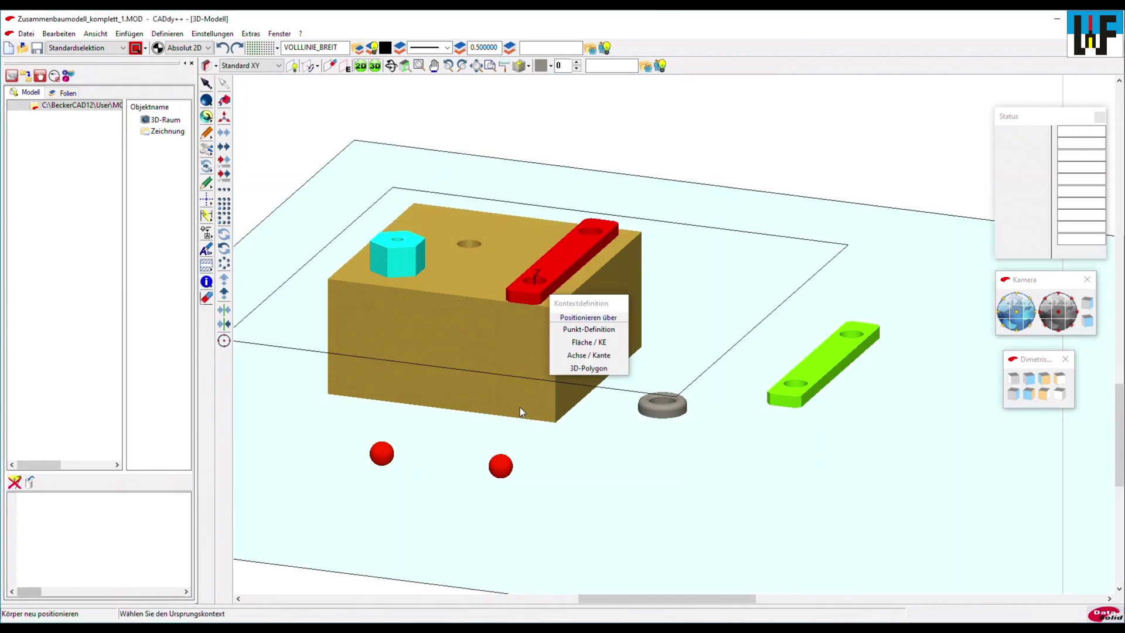
pyautogui.press('Escape')
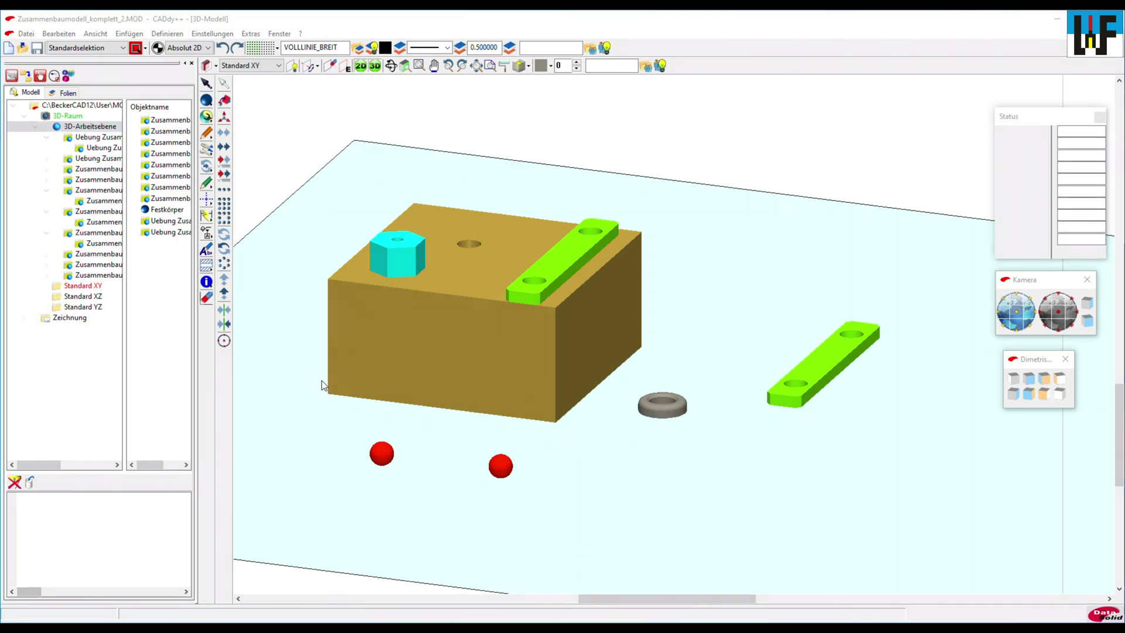
# Select the washer and reference it by the centre point of its face
pyautogui.click(224, 100)
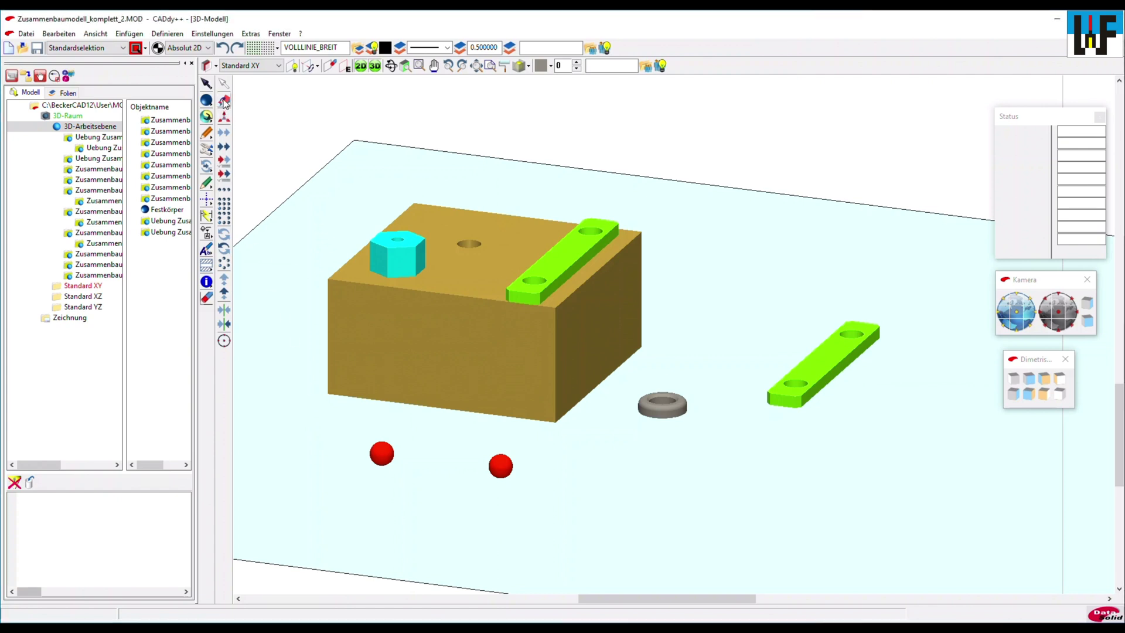
pyautogui.click(653, 405)
pyautogui.click(689, 458)
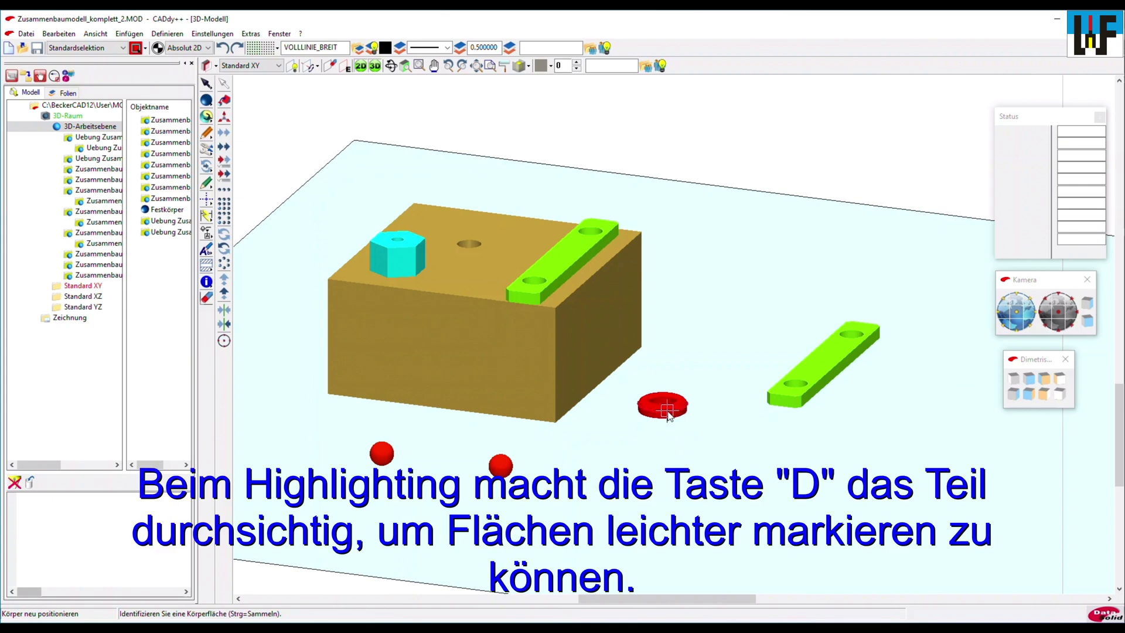
pyautogui.press('d')
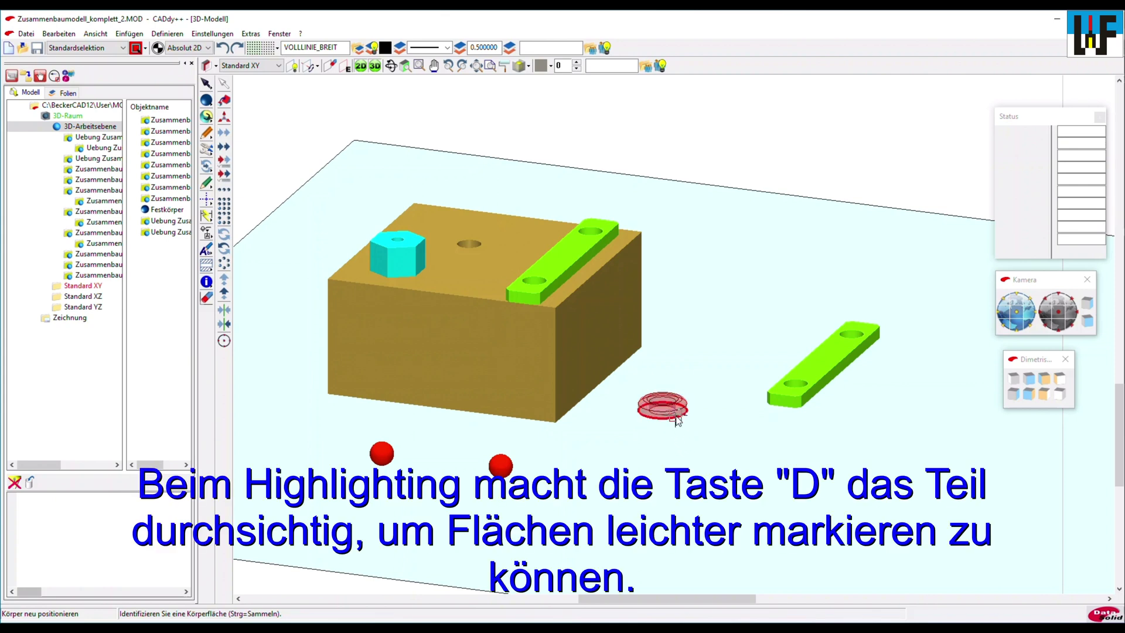
pyautogui.click(680, 415)
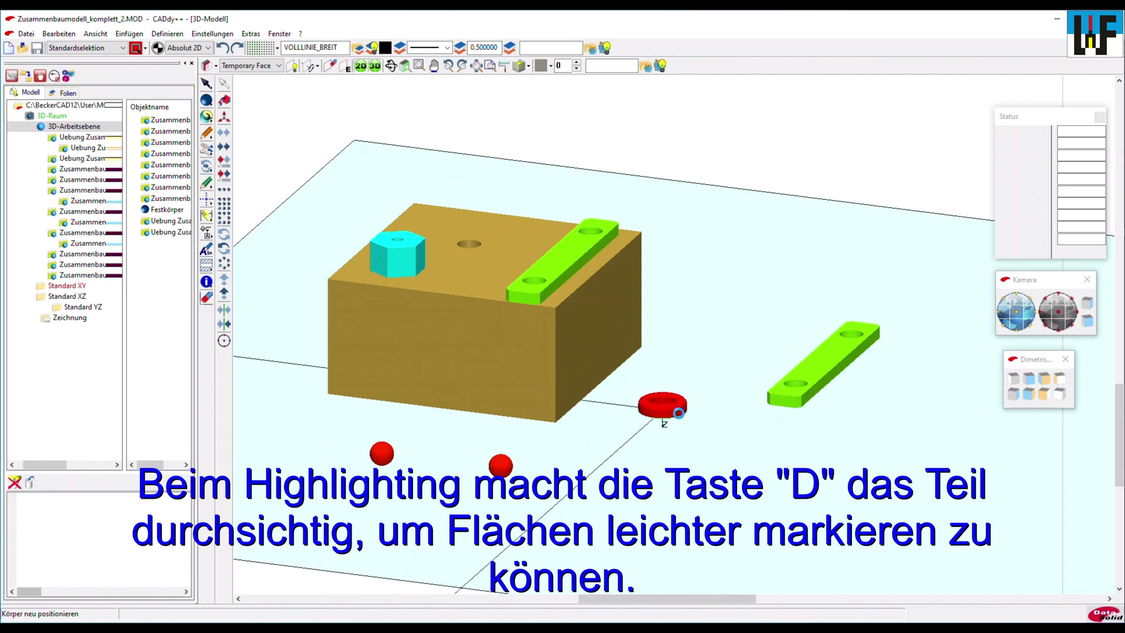
pyautogui.scroll(2, 662, 419)
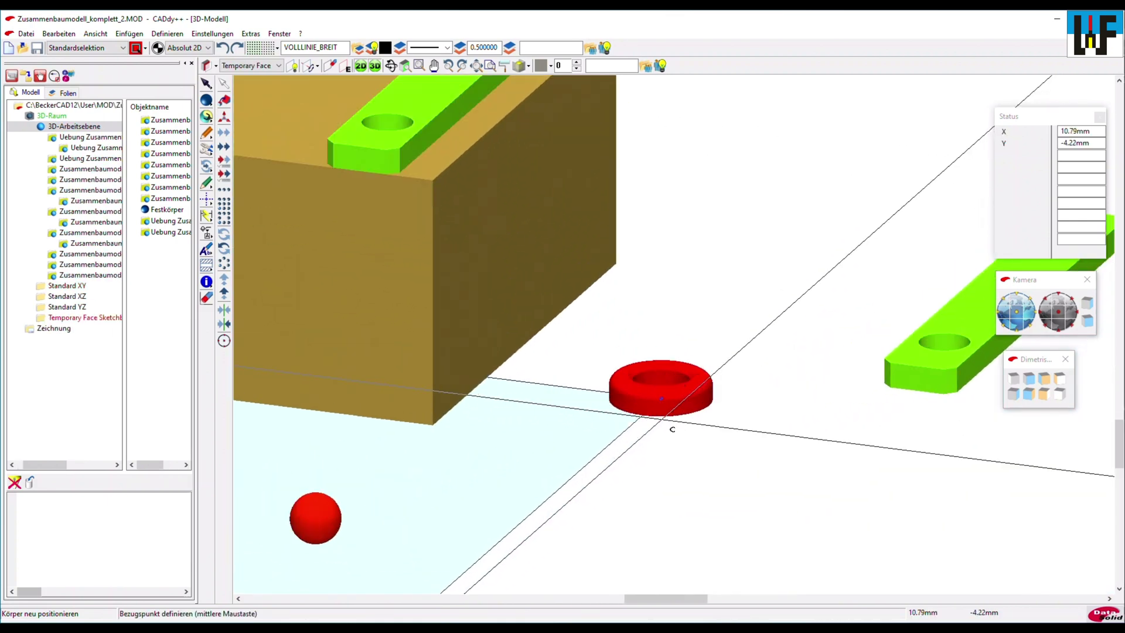
pyautogui.scroll(1, 661, 418)
pyautogui.scroll(1, 659, 417)
pyautogui.scroll(1, 656, 415)
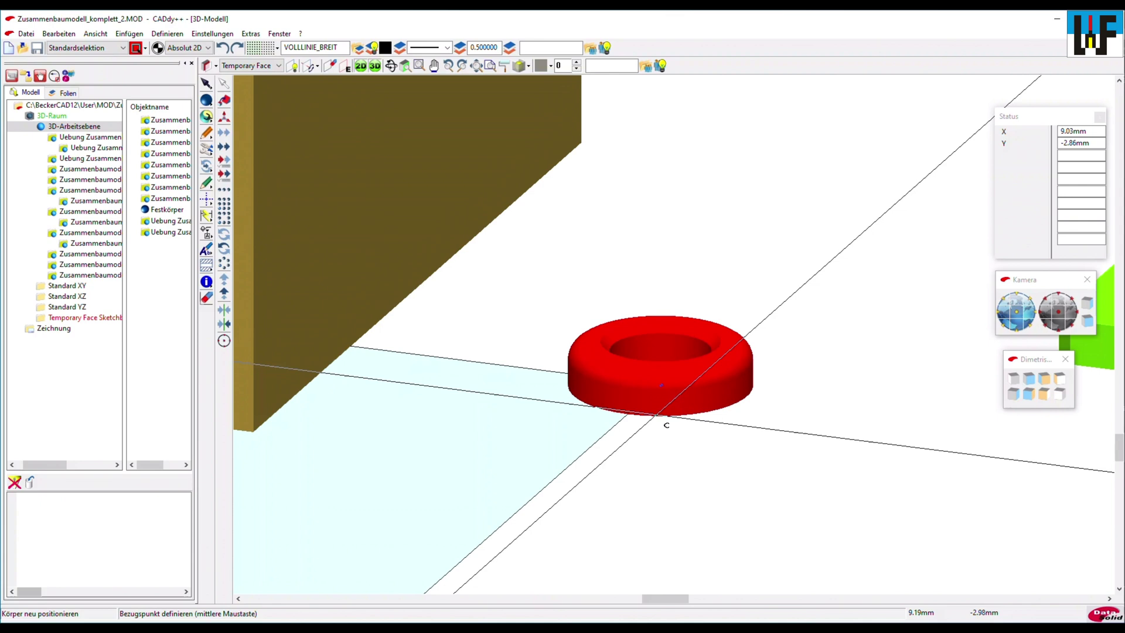
pyautogui.middleClick(646, 374)
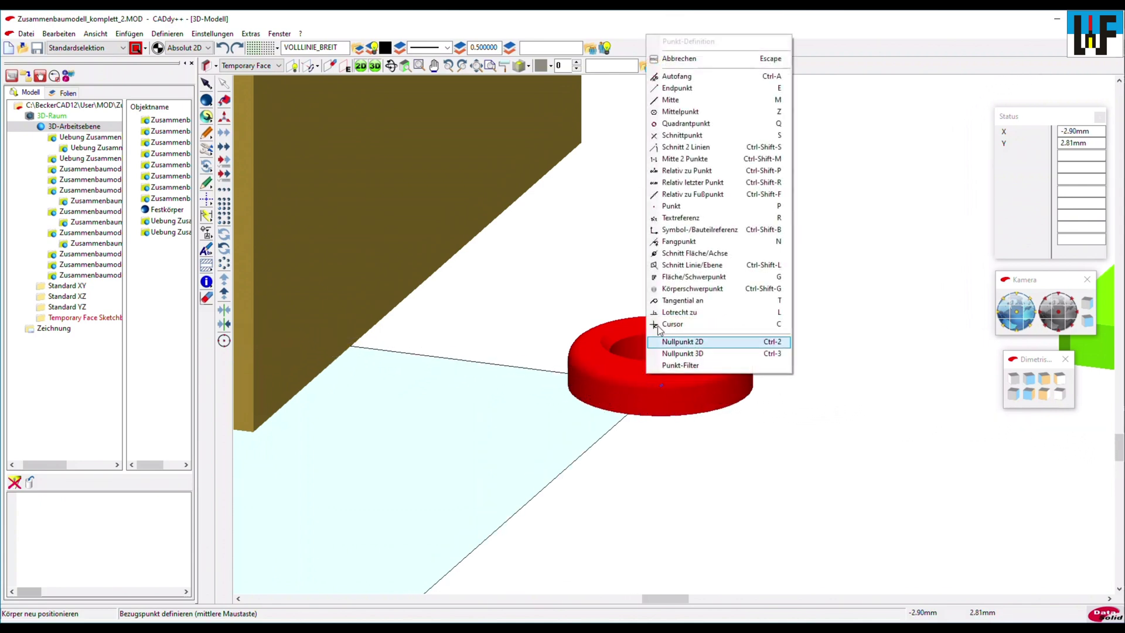
pyautogui.click(669, 115)
pyautogui.press('w')
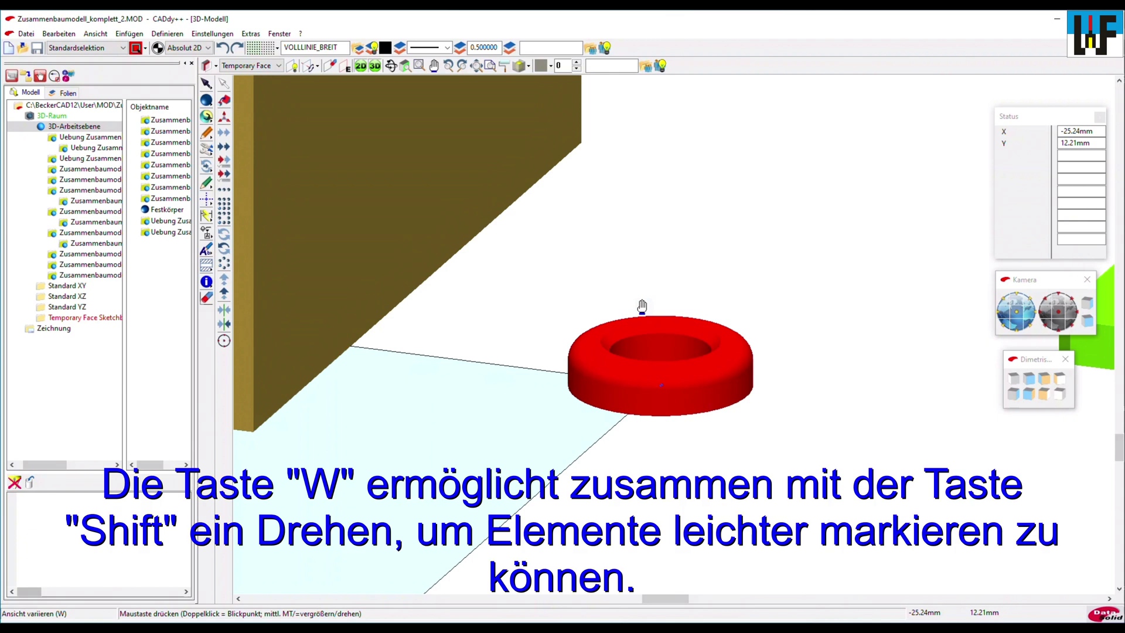
pyautogui.keyDown('shift'); pyautogui.moveTo(642, 306); pyautogui.dragTo(642, 311); pyautogui.keyUp('shift')
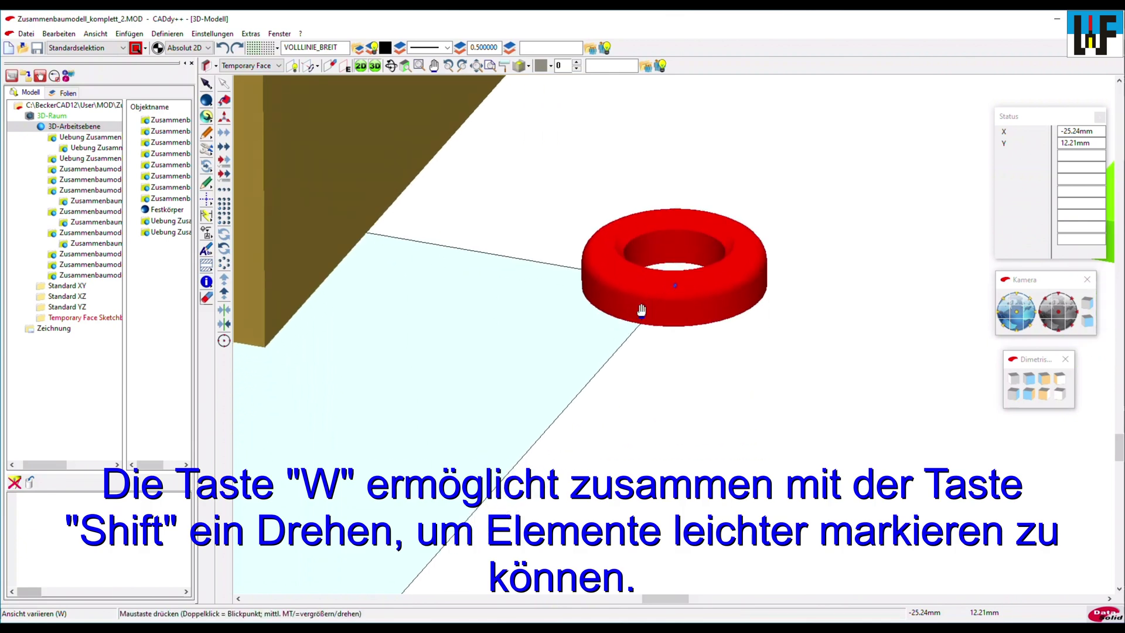
pyautogui.press('Escape')
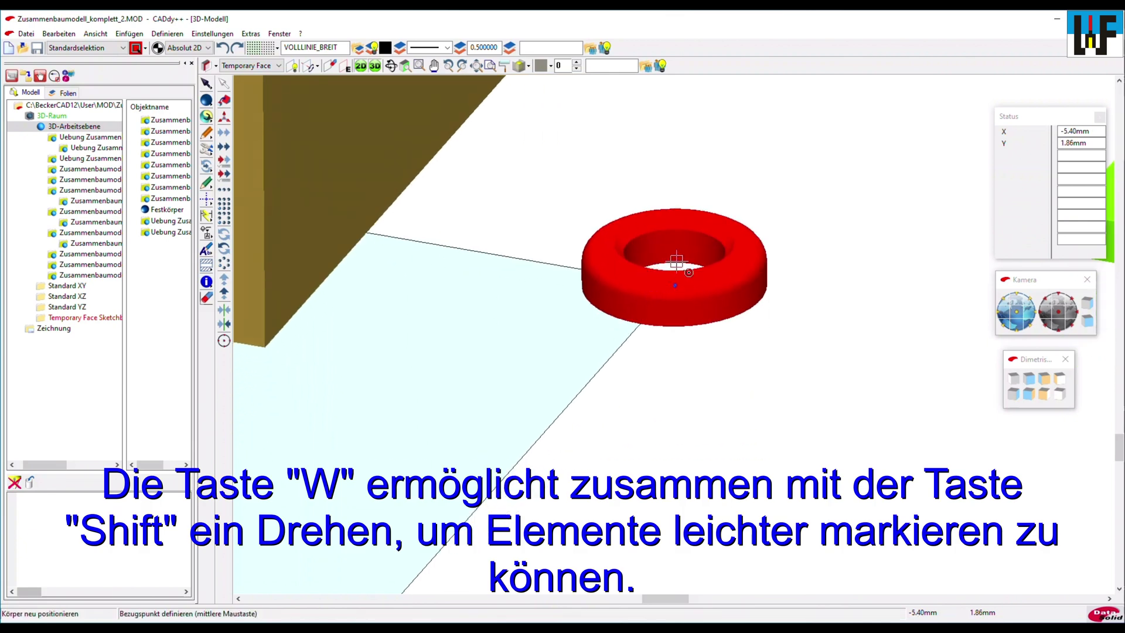
pyautogui.middleClick(677, 261)
# Drop the washer centred on the hole beside the nut on the block's top face
pyautogui.middleClick(662, 272)
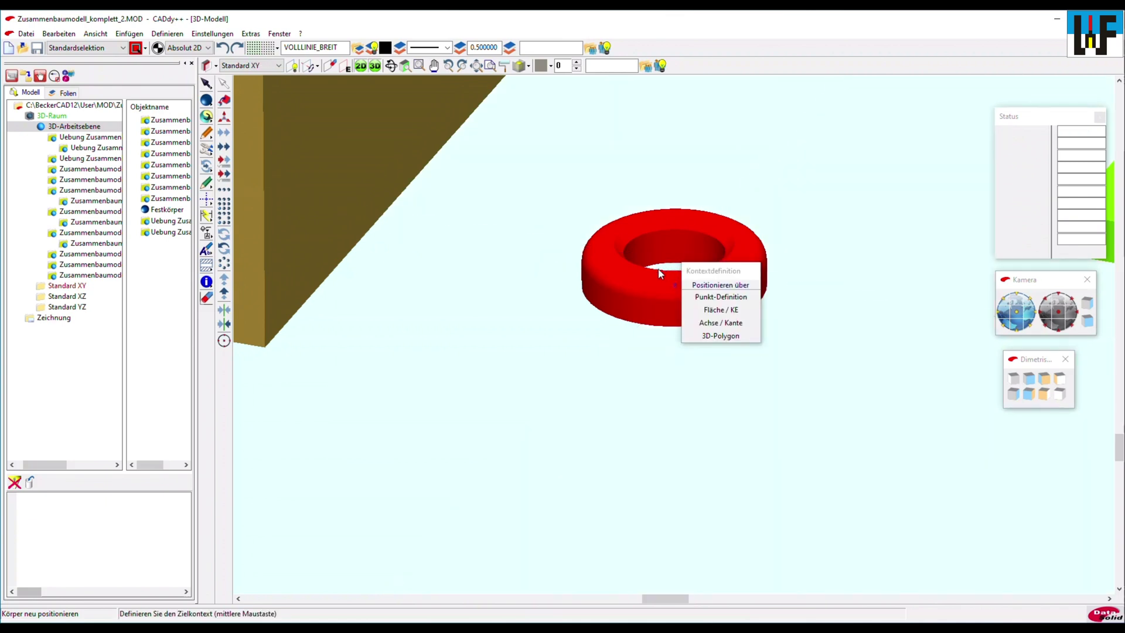
pyautogui.scroll(-1, 674, 297)
pyautogui.scroll(-1, 656, 318)
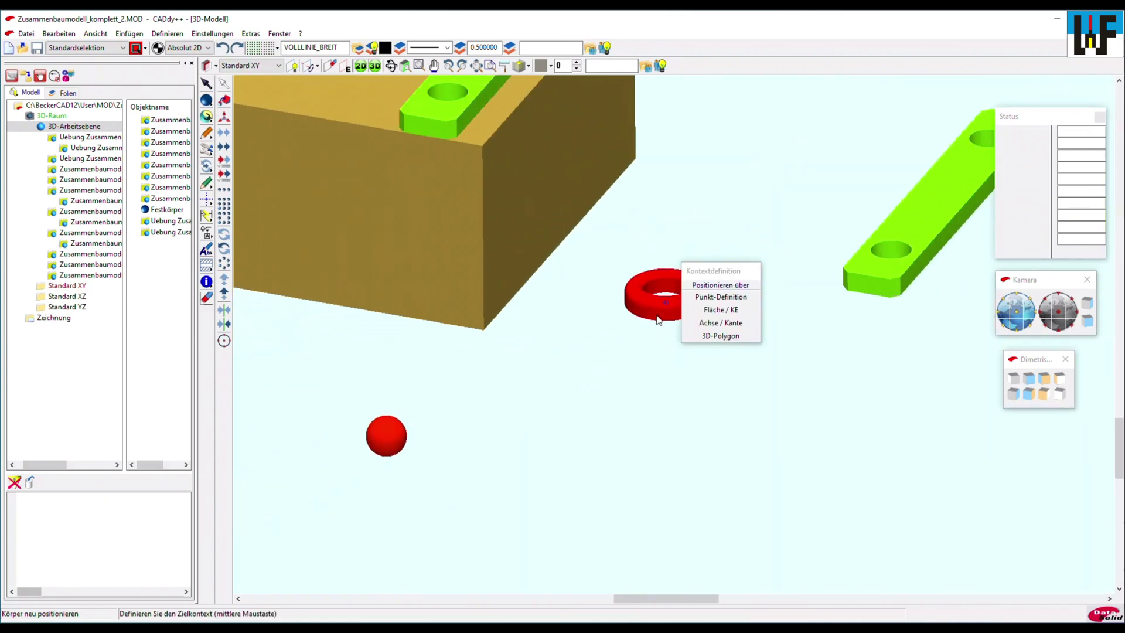
pyautogui.scroll(-1, 657, 318)
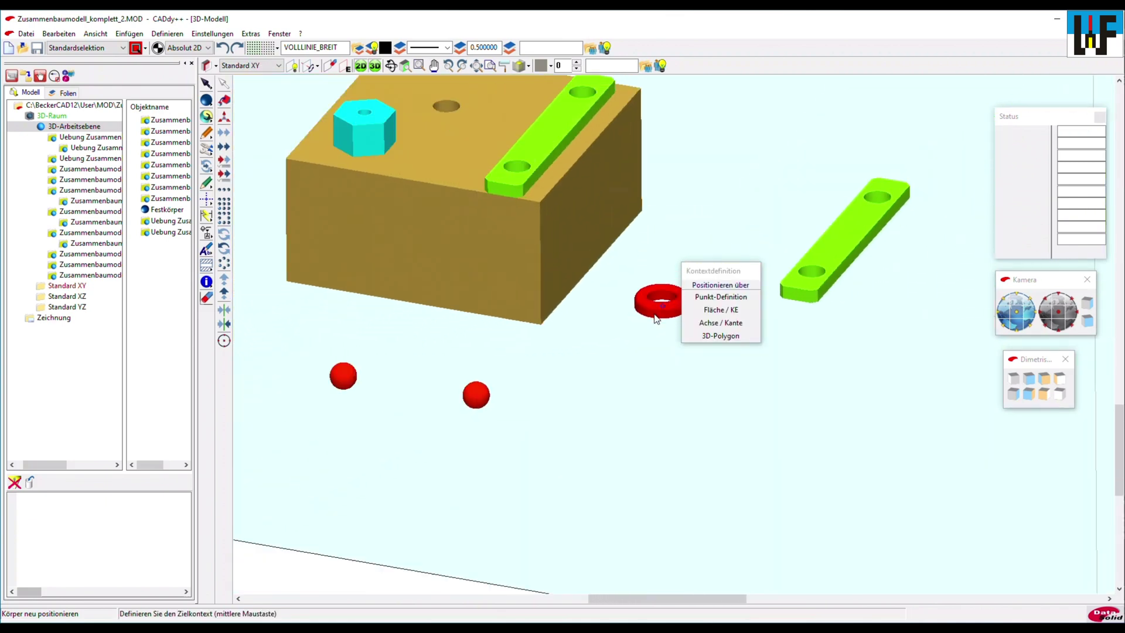
pyautogui.click(720, 310)
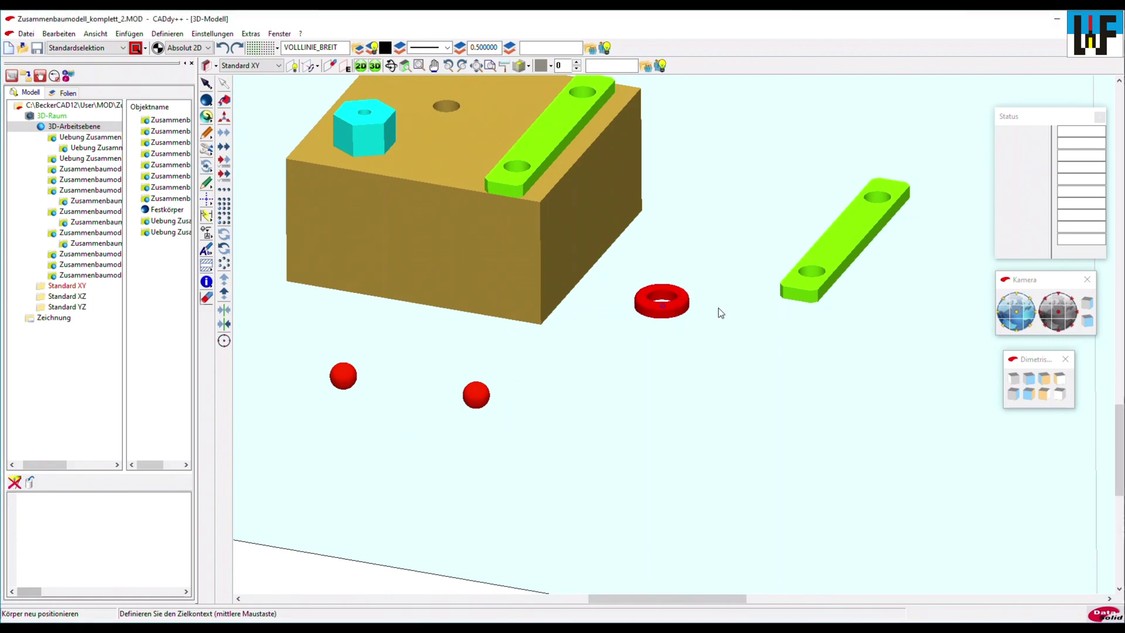
pyautogui.click(447, 135)
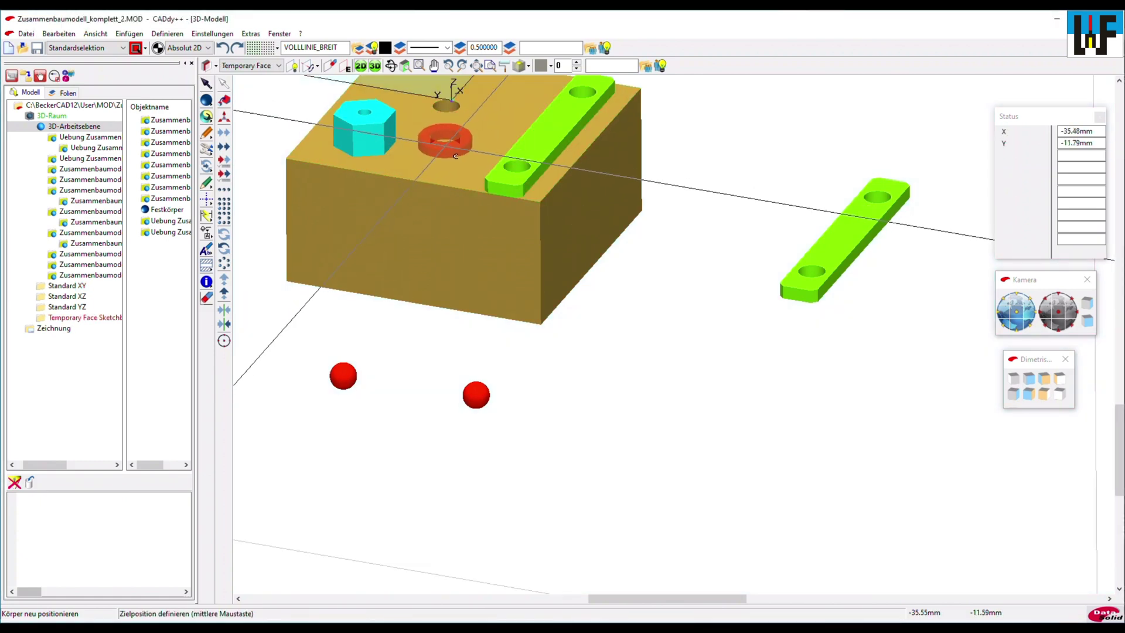
pyautogui.middleClick(455, 151)
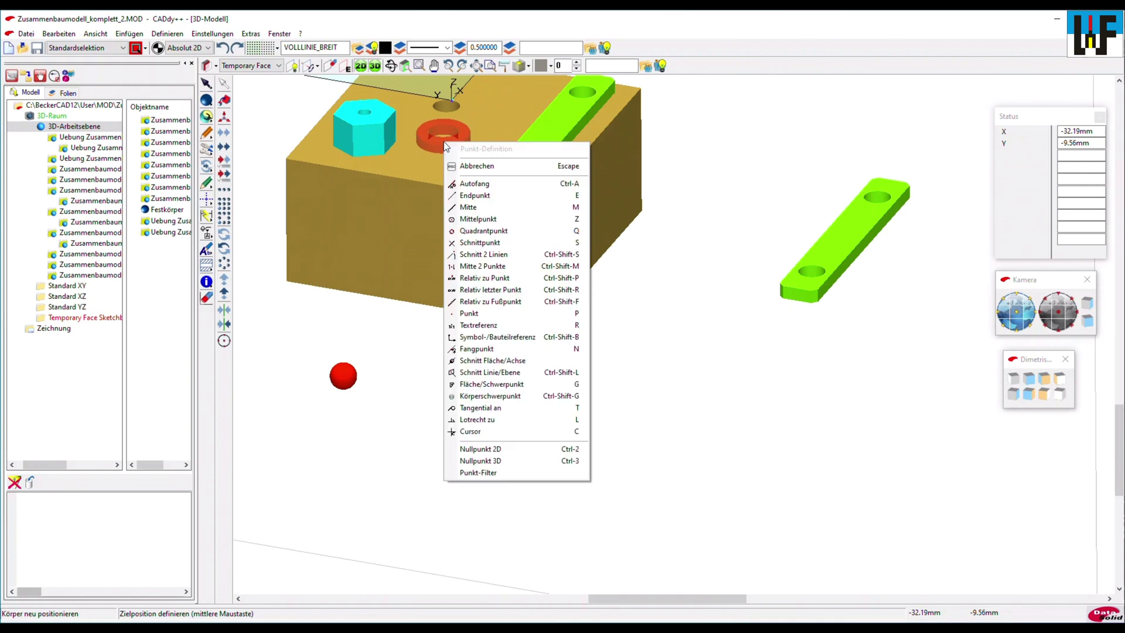
pyautogui.click(482, 218)
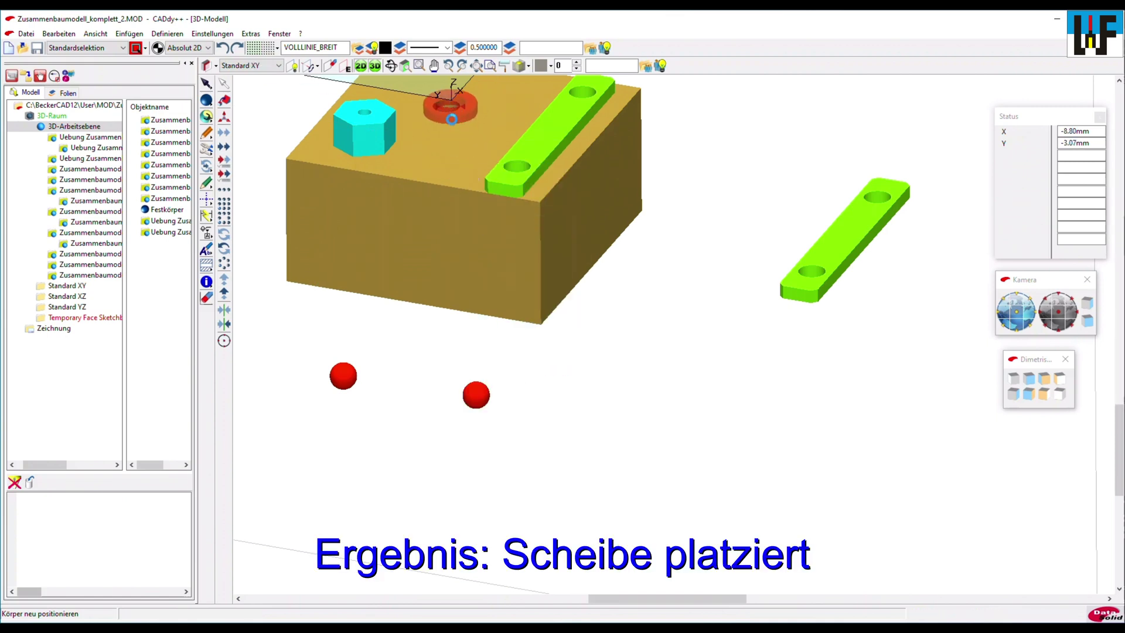
pyautogui.middleClick(454, 124)
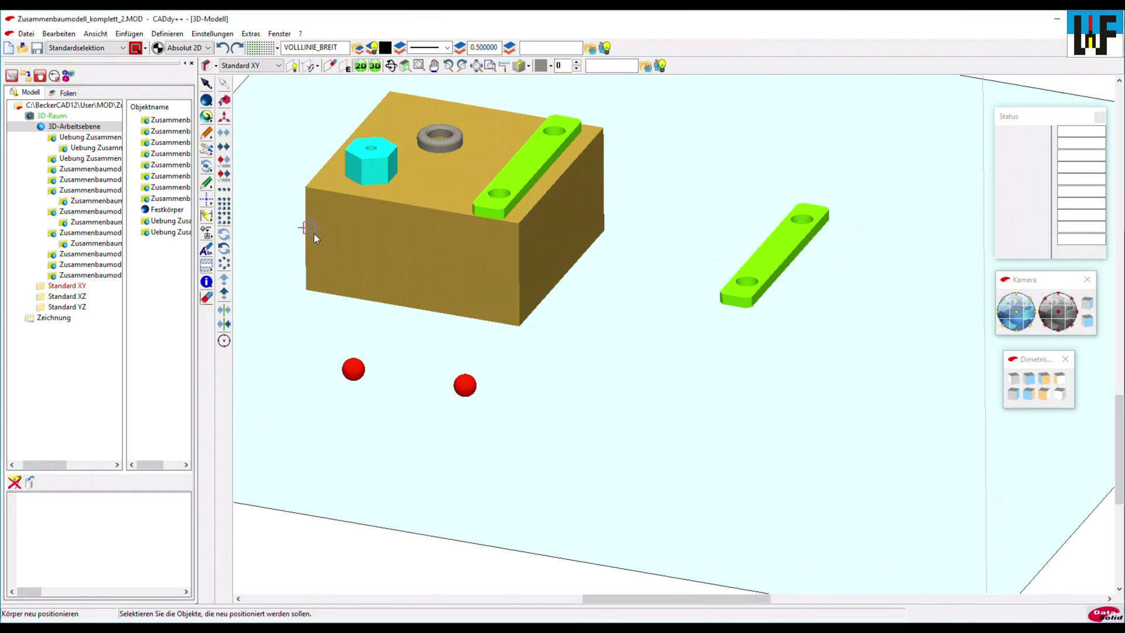
# Reference the loose green strap bar by its end-hole centre on its top face
pyautogui.click(760, 263)
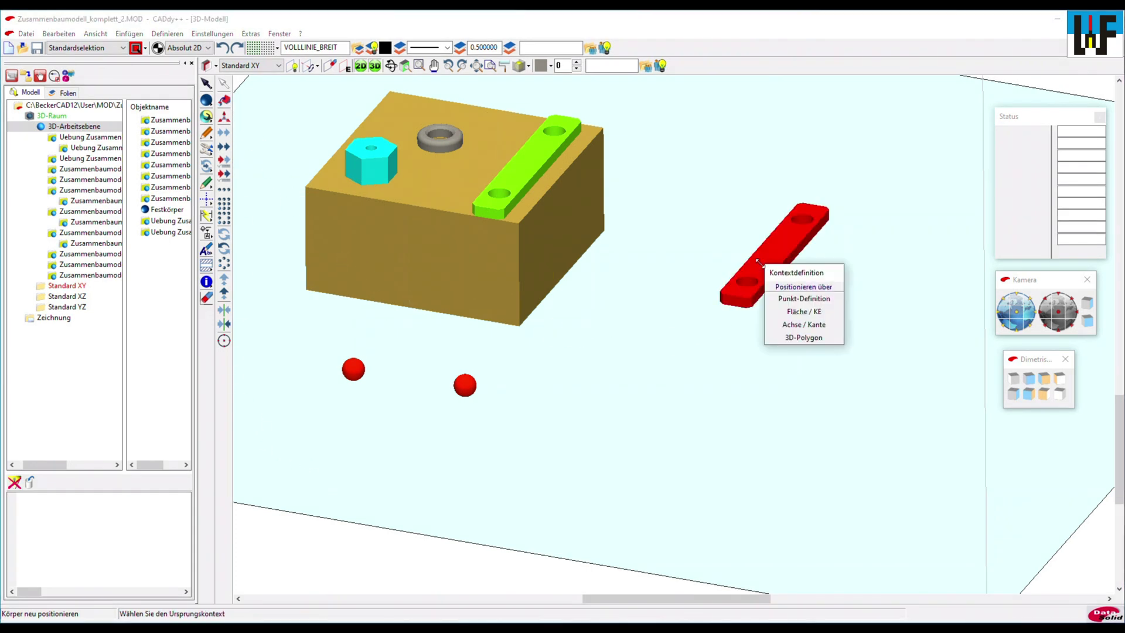
pyautogui.click(797, 314)
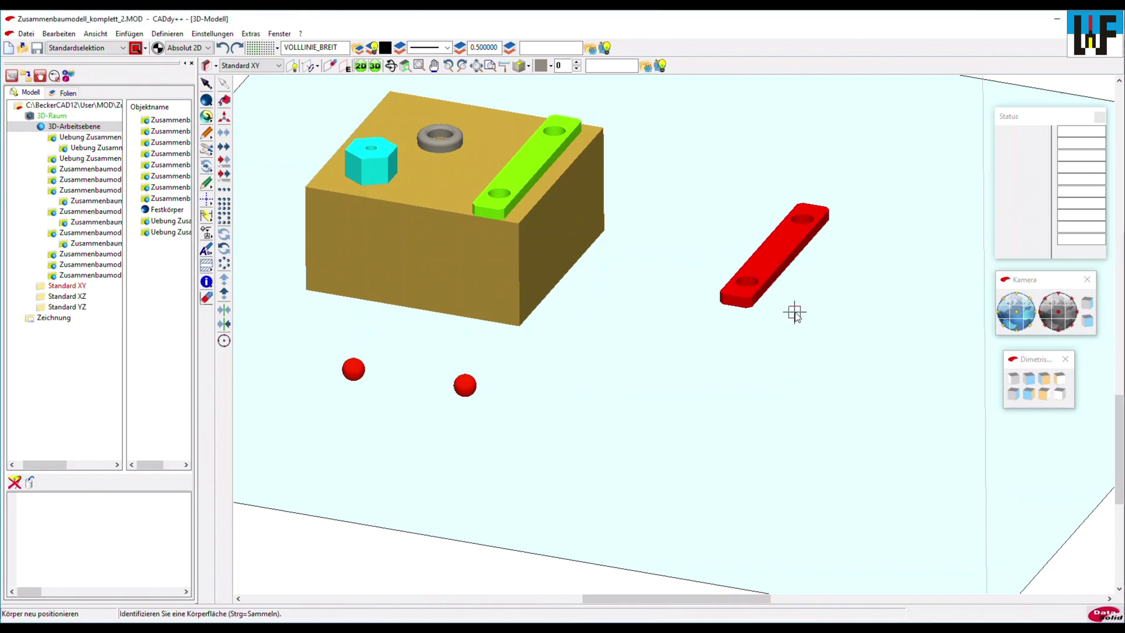
pyautogui.click(760, 265)
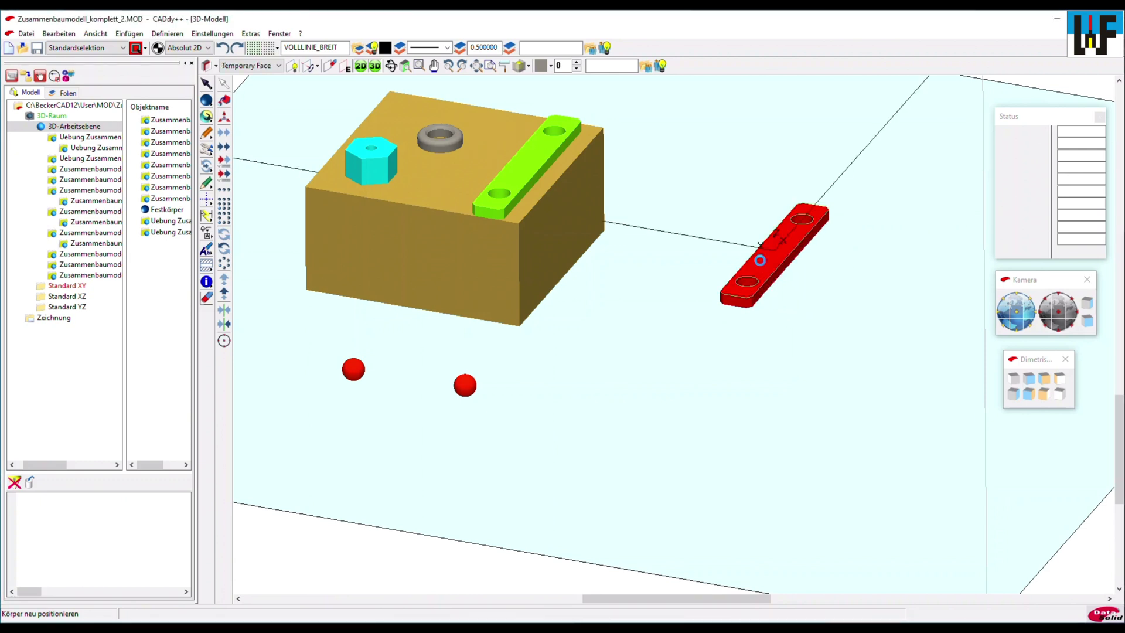
pyautogui.rightClick(721, 297)
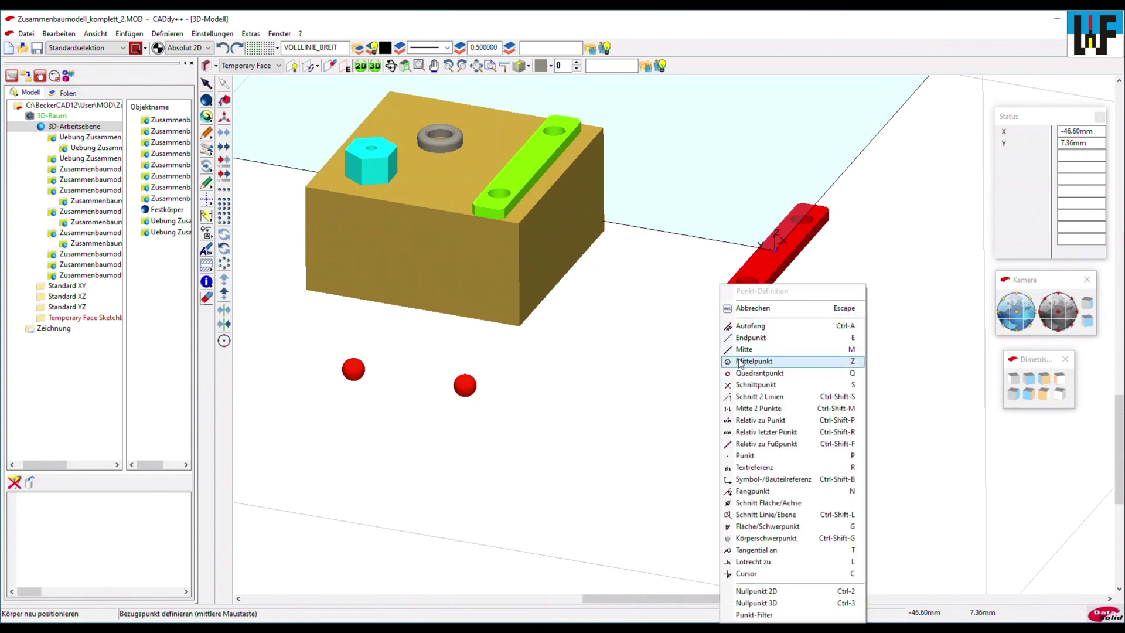
pyautogui.click(742, 361)
pyautogui.click(746, 285)
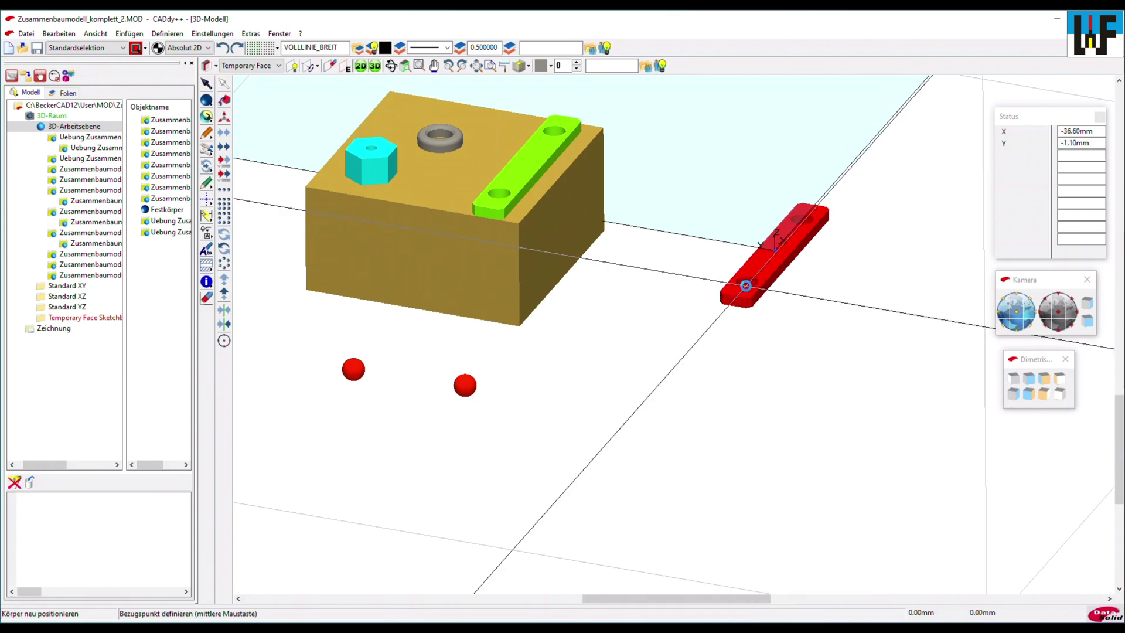
# Stack the bar on the first bar's top face, aligning it with the first bar's hole centre
pyautogui.middleClick(746, 293)
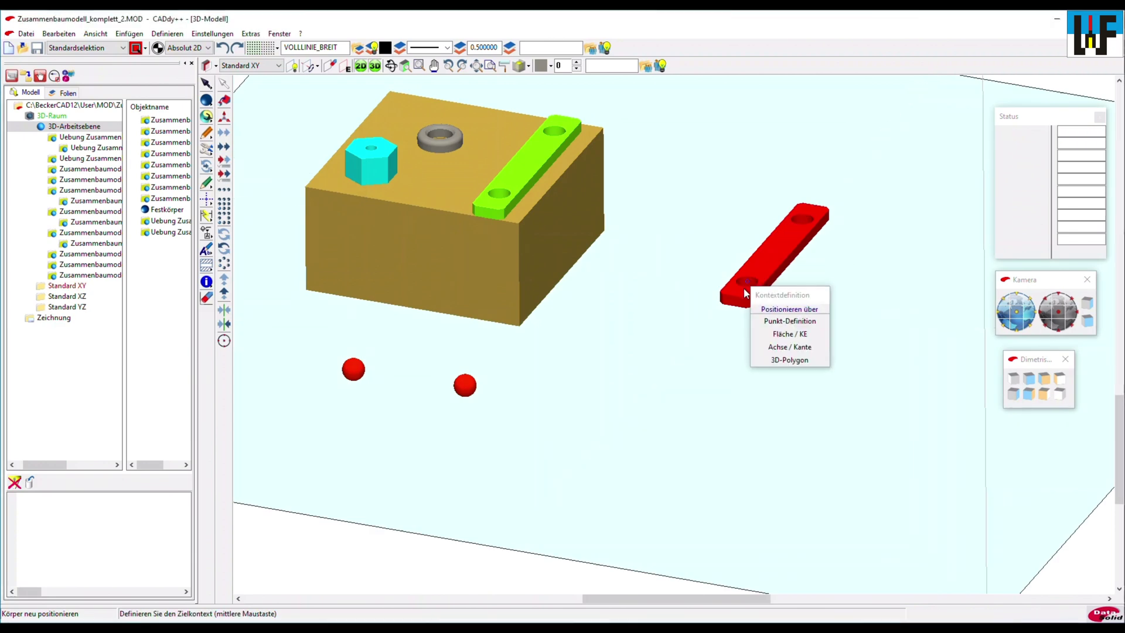
pyautogui.click(775, 334)
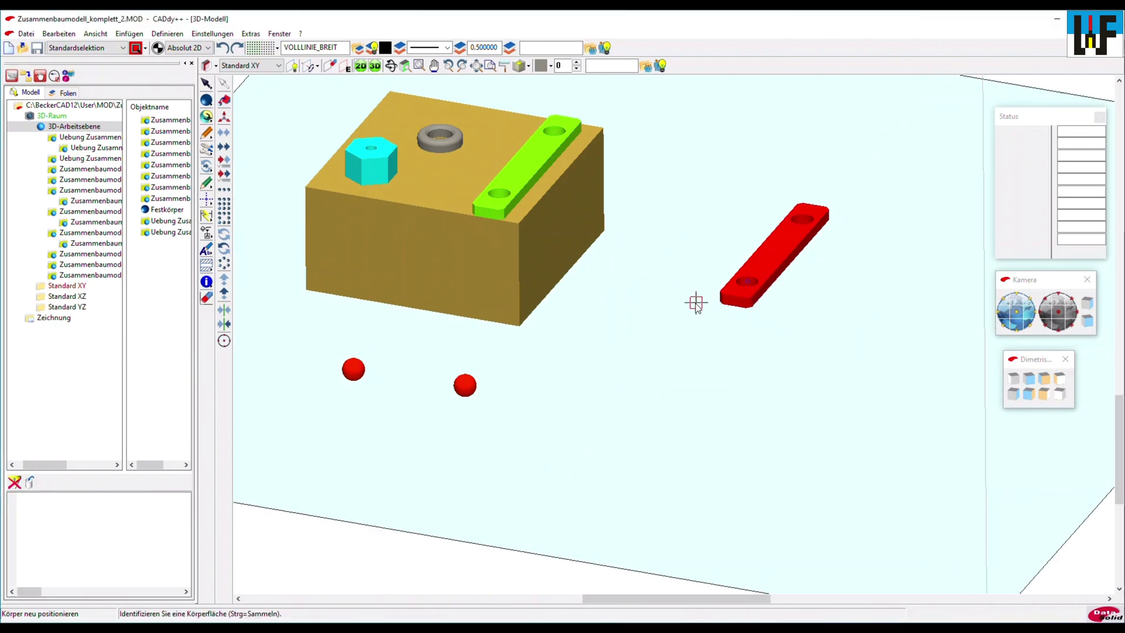
pyautogui.click(513, 175)
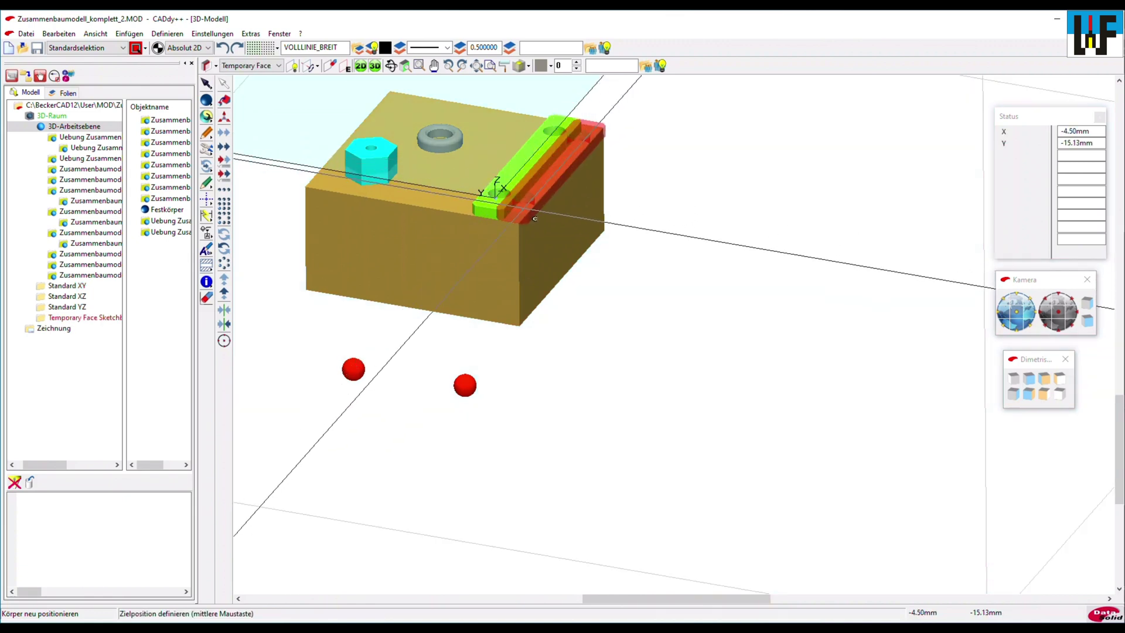
pyautogui.middleClick(535, 219)
pyautogui.click(559, 285)
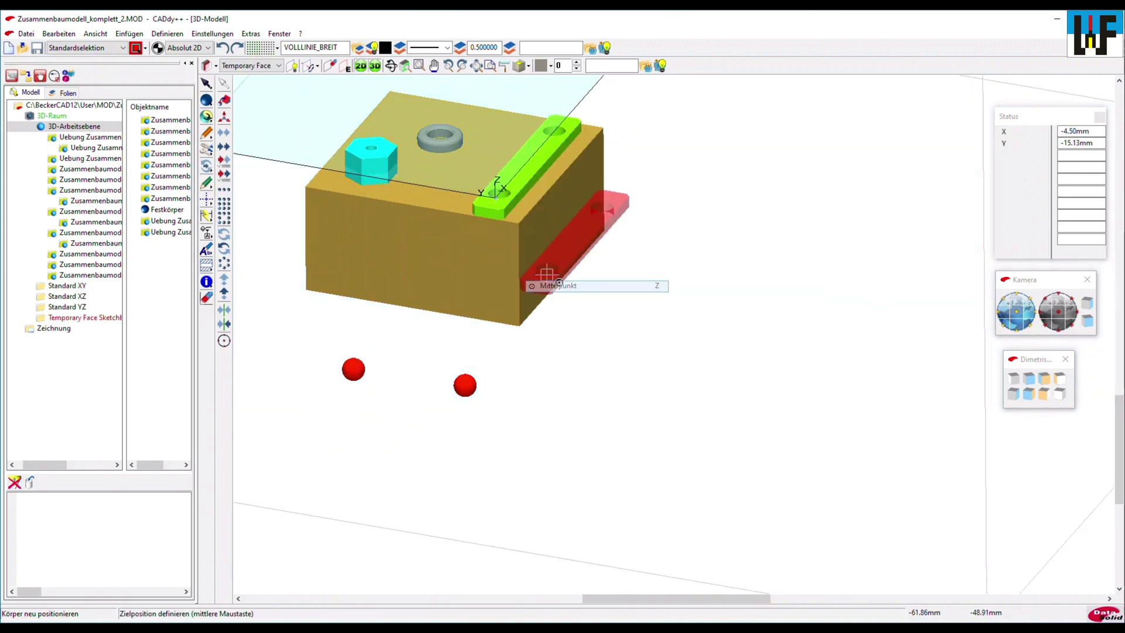
pyautogui.click(503, 196)
pyautogui.middleClick(506, 199)
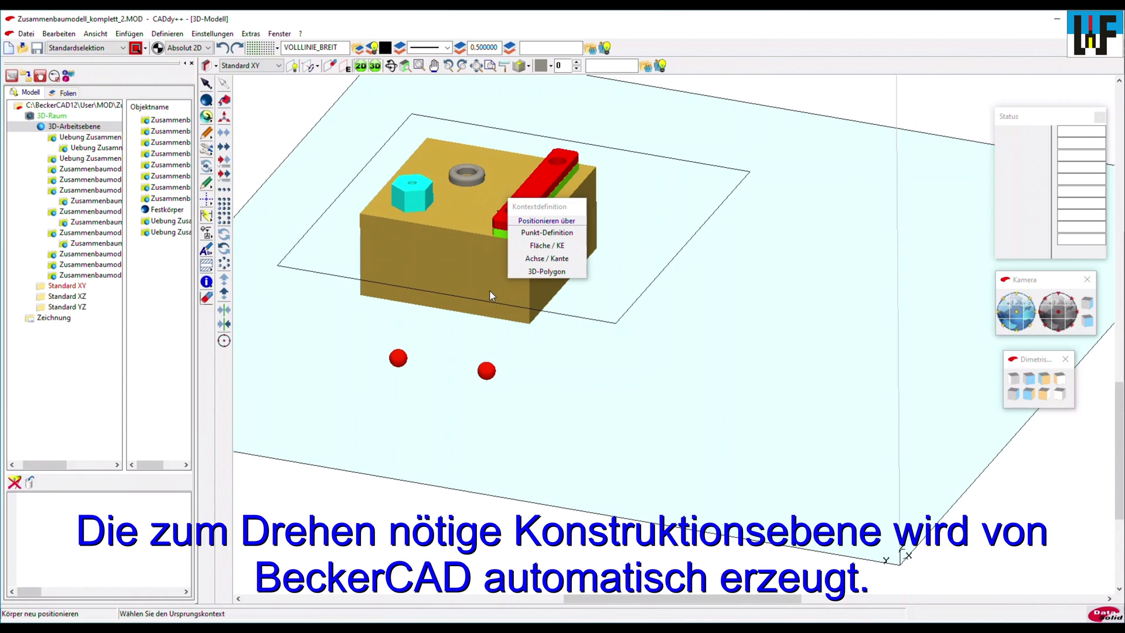
# Start Körper drehen with the pivot at the bar's end-hole centre
pyautogui.click(317, 68)
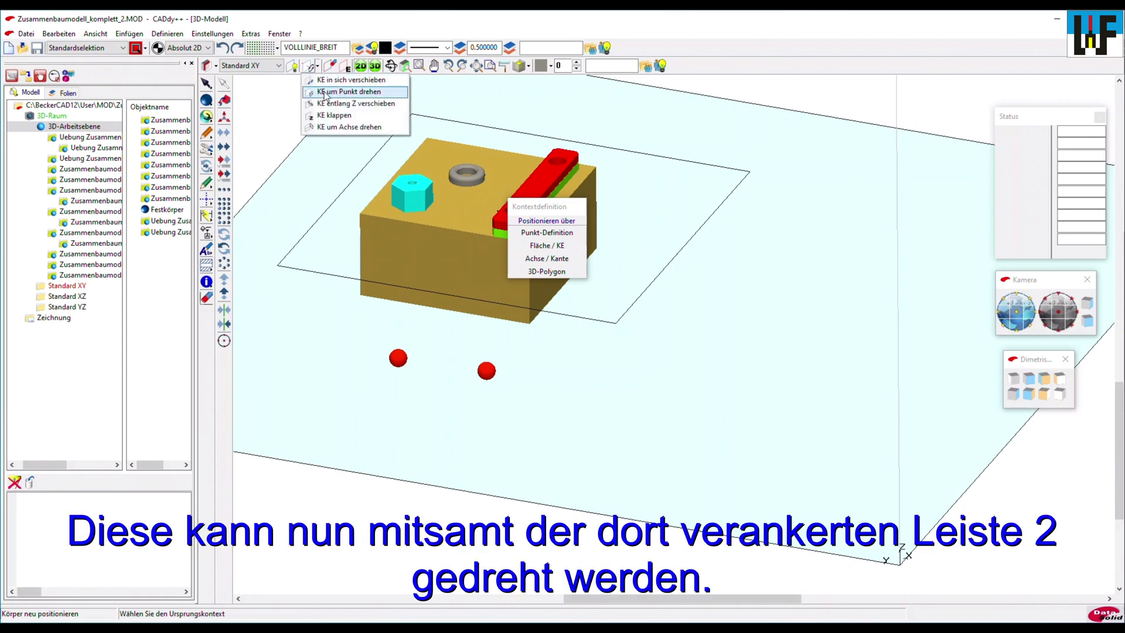
pyautogui.click(326, 93)
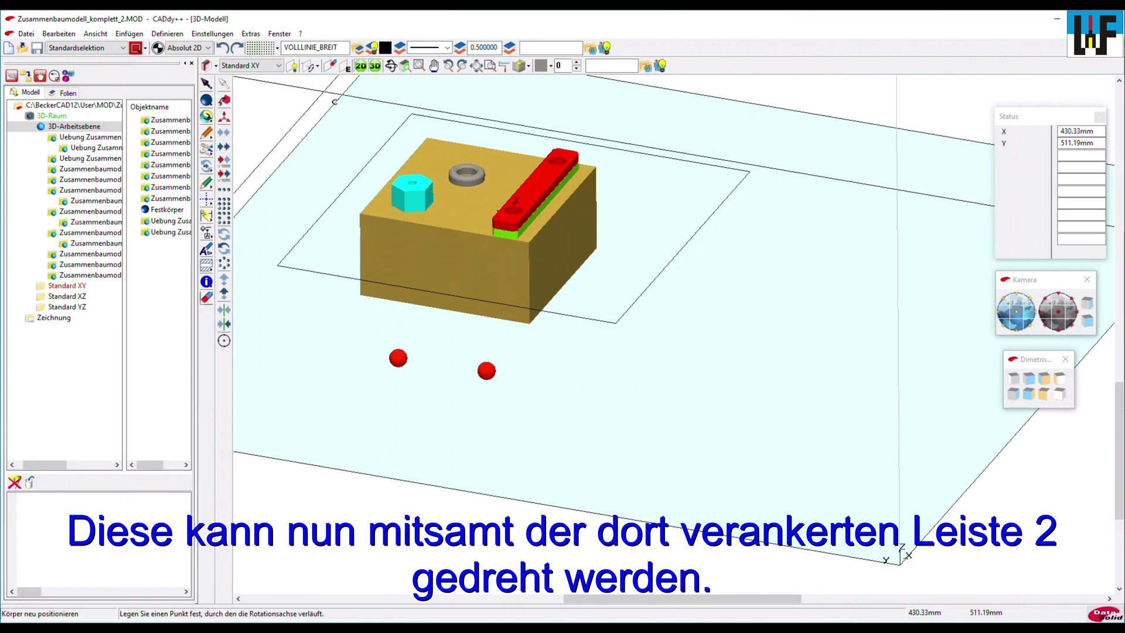
pyautogui.rightClick(466, 235)
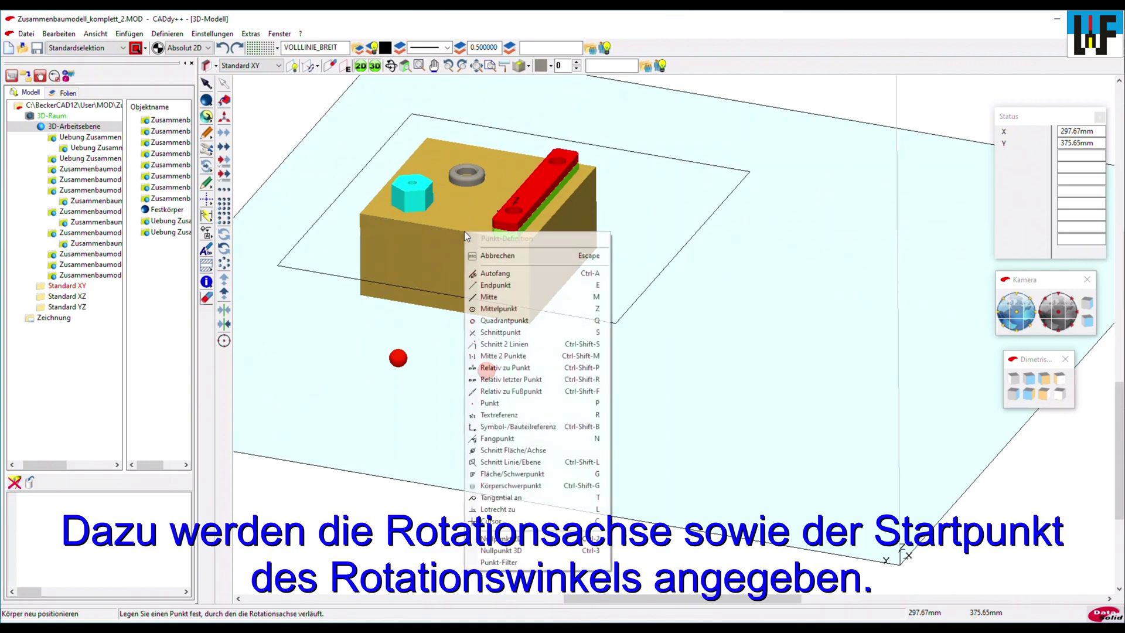
pyautogui.click(501, 309)
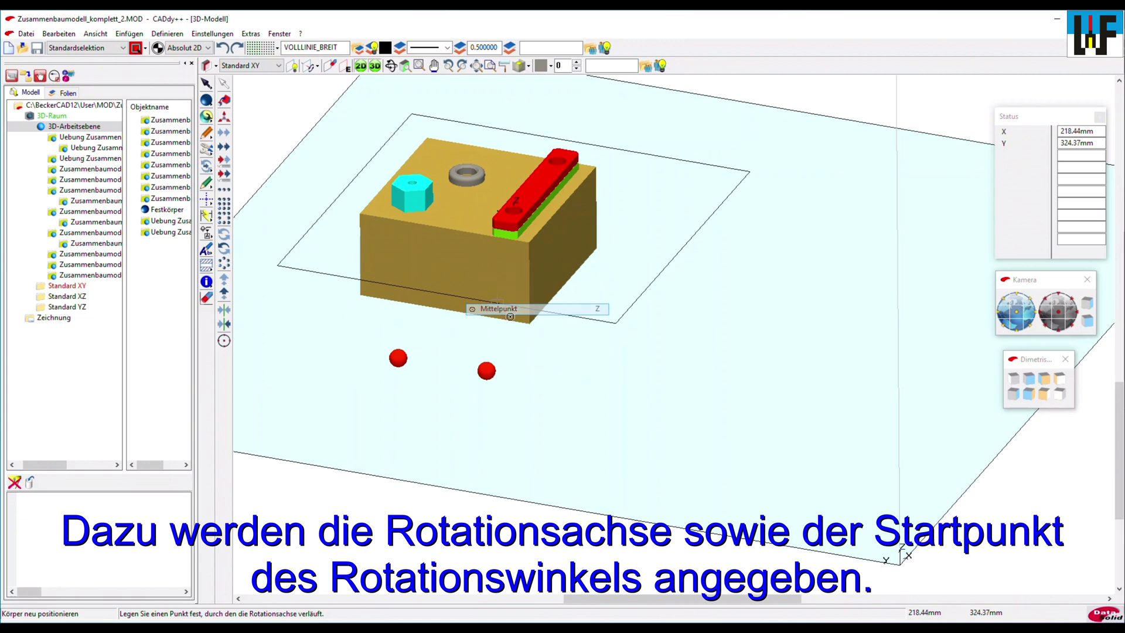
pyautogui.click(516, 213)
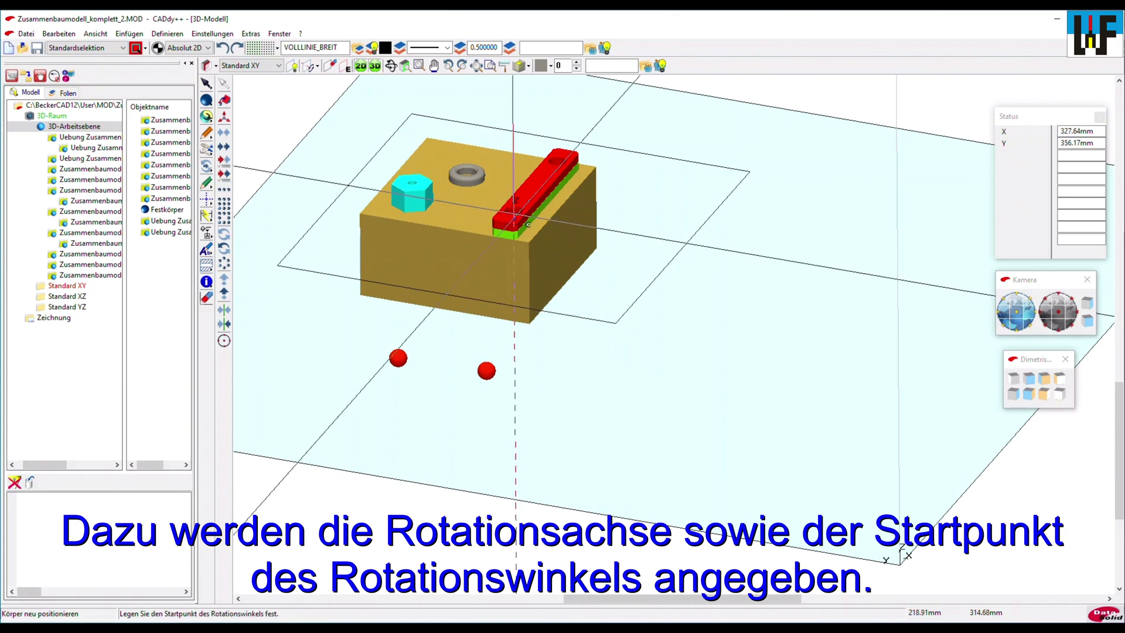
# Swing the red bar about roughly 46° around the shared hole to form a V
pyautogui.rightClick(522, 258)
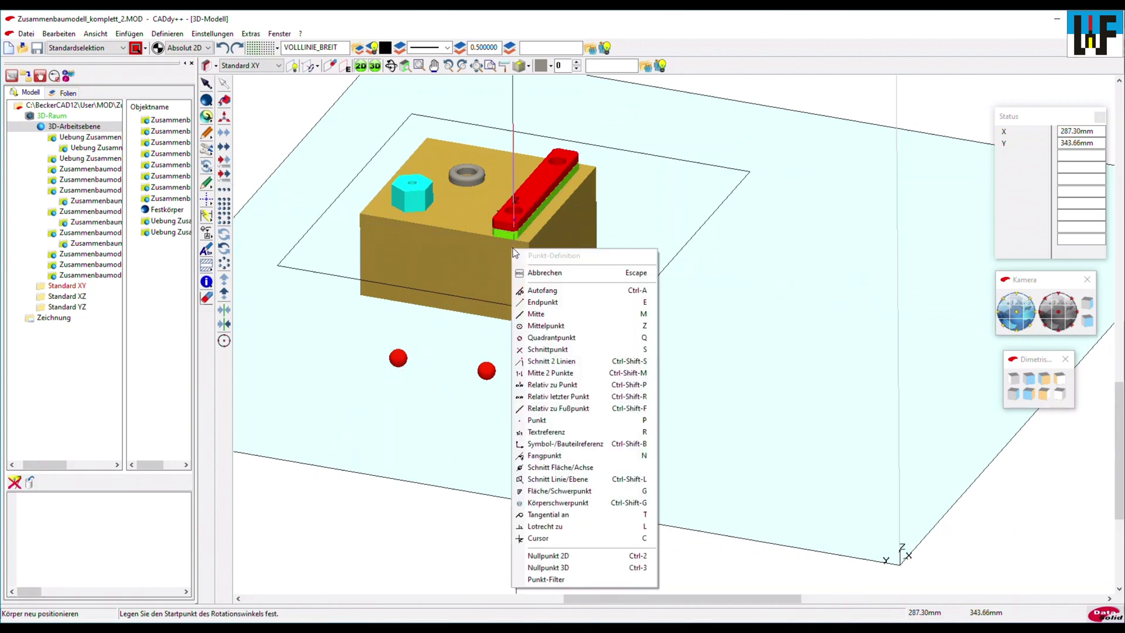
pyautogui.click(541, 324)
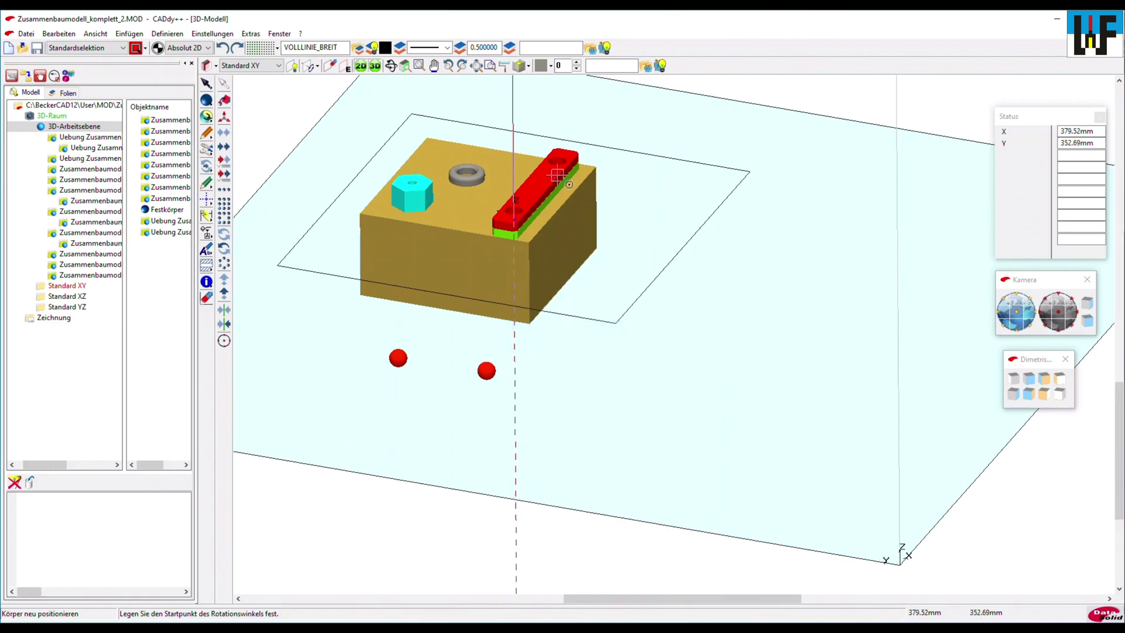
pyautogui.click(555, 164)
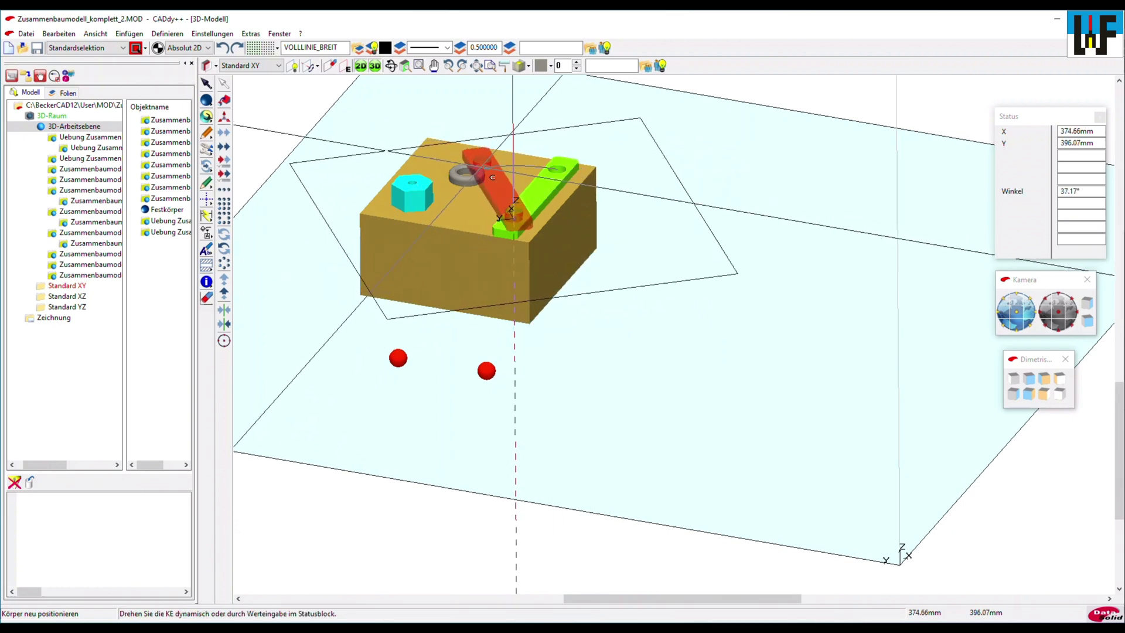
pyautogui.rightClick(481, 167)
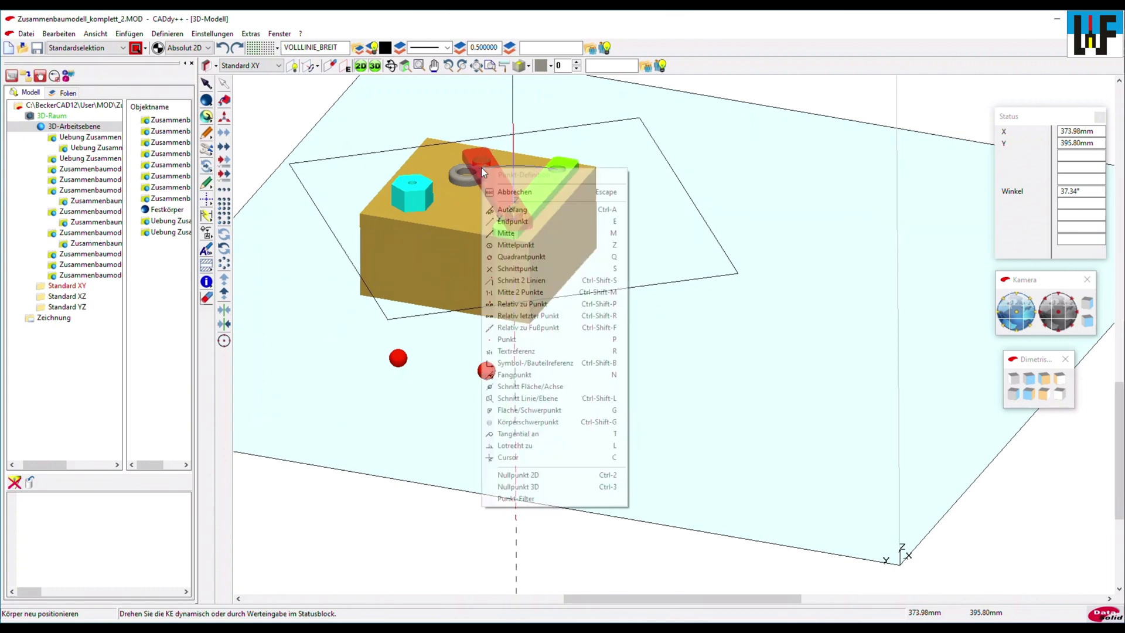
pyautogui.click(511, 245)
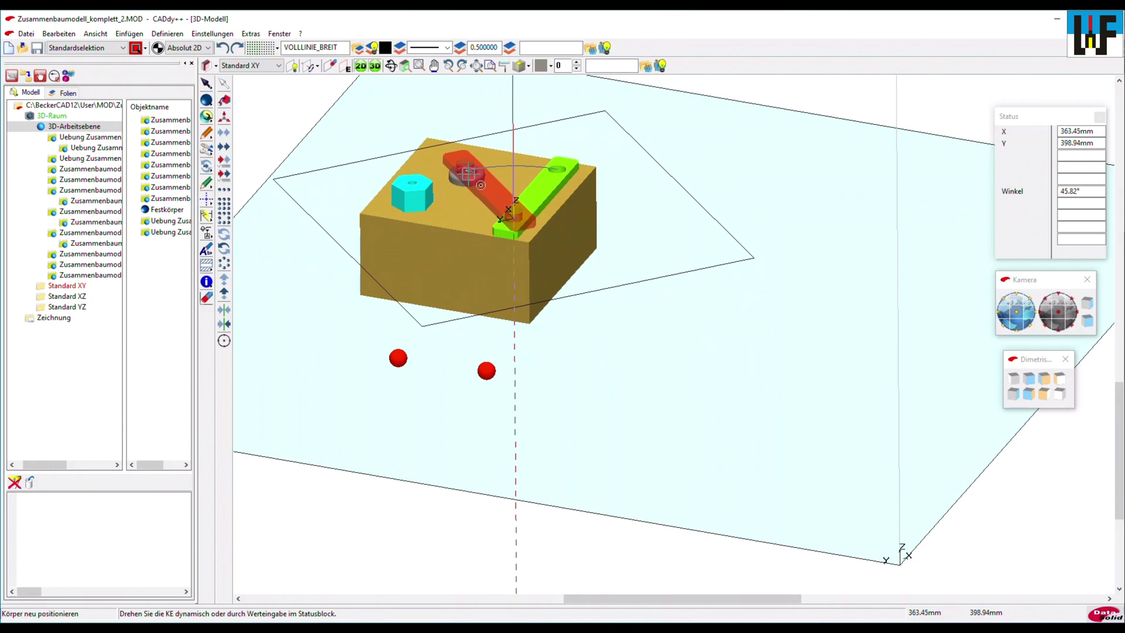
pyautogui.click(483, 186)
pyautogui.rightClick(476, 178)
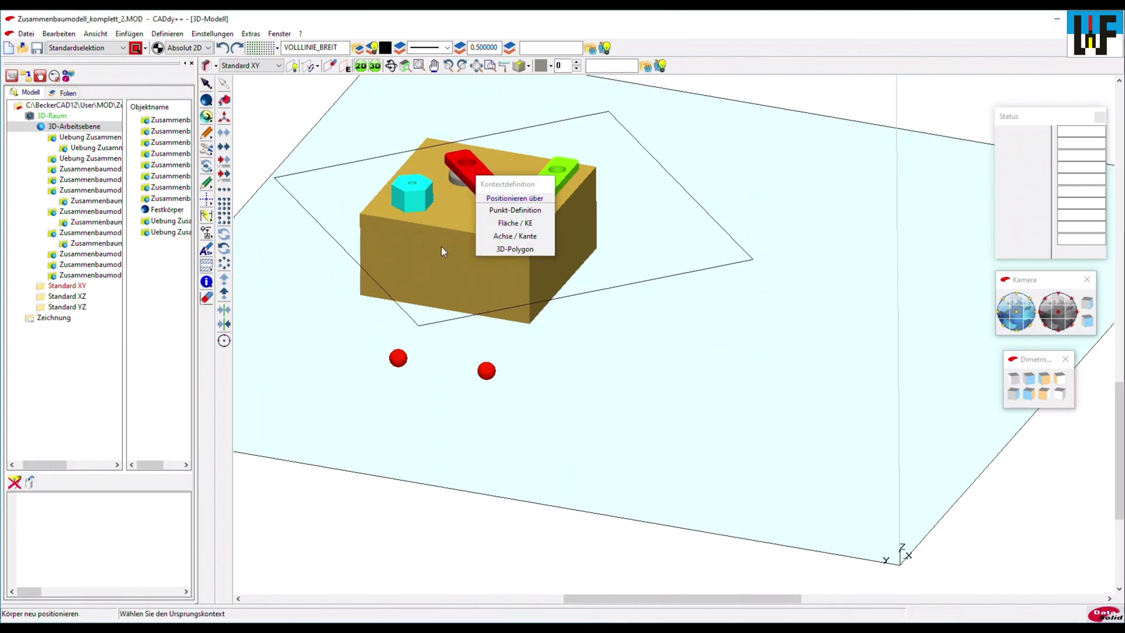
# Confirm the rotated bar's new orientation to complete the V
pyautogui.click(431, 353)
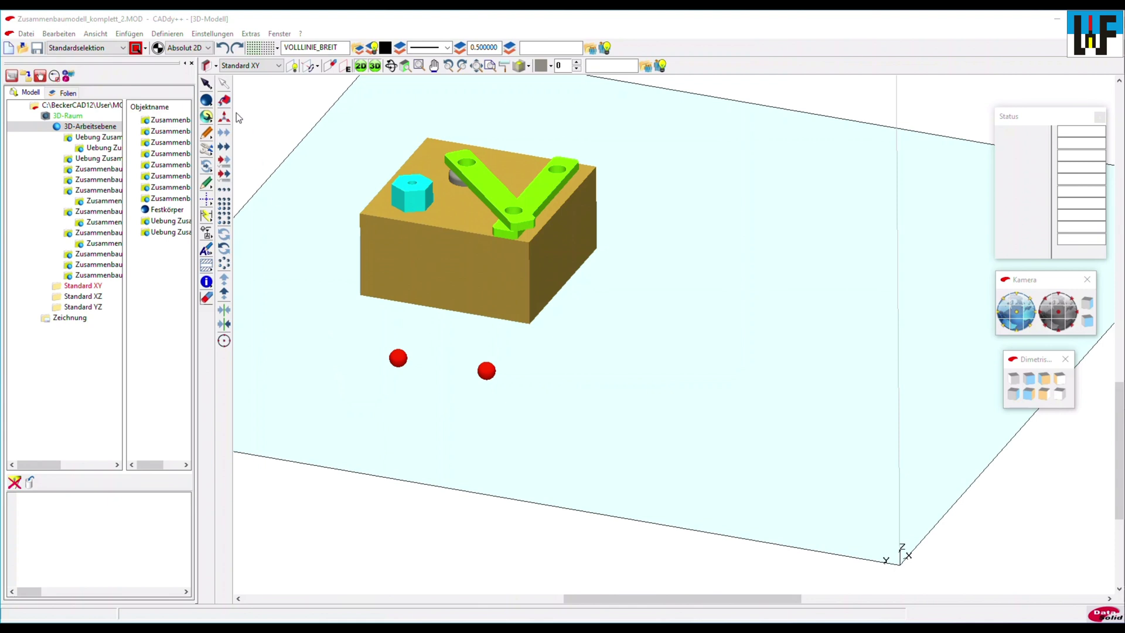
pyautogui.click(224, 117)
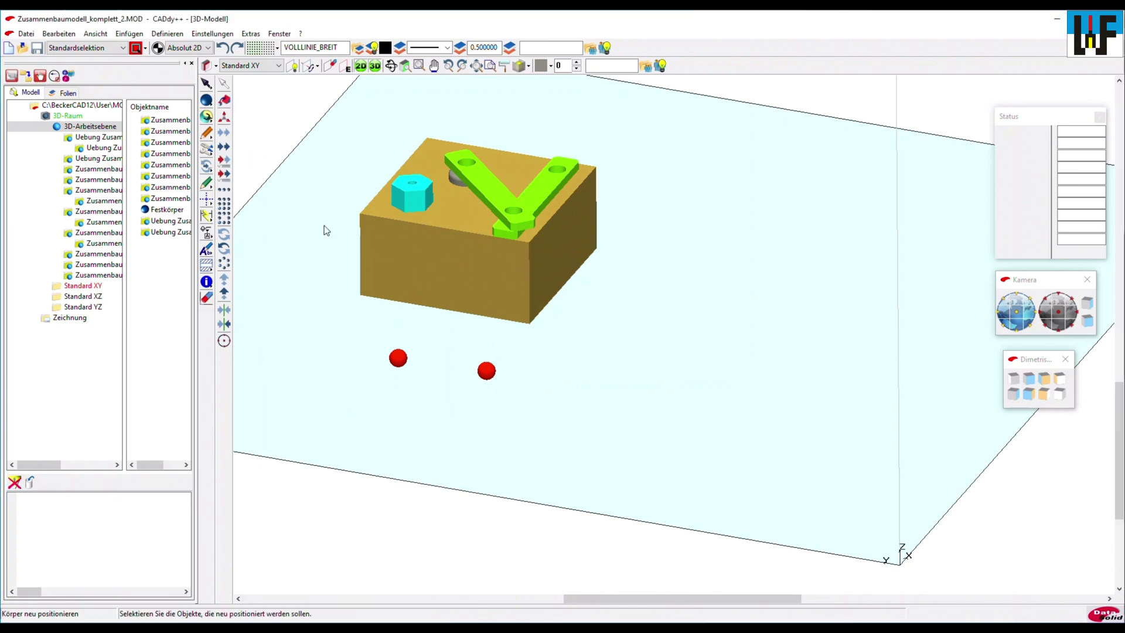
# Move the right-hand sphere onto the block's front top corner
pyautogui.click(487, 371)
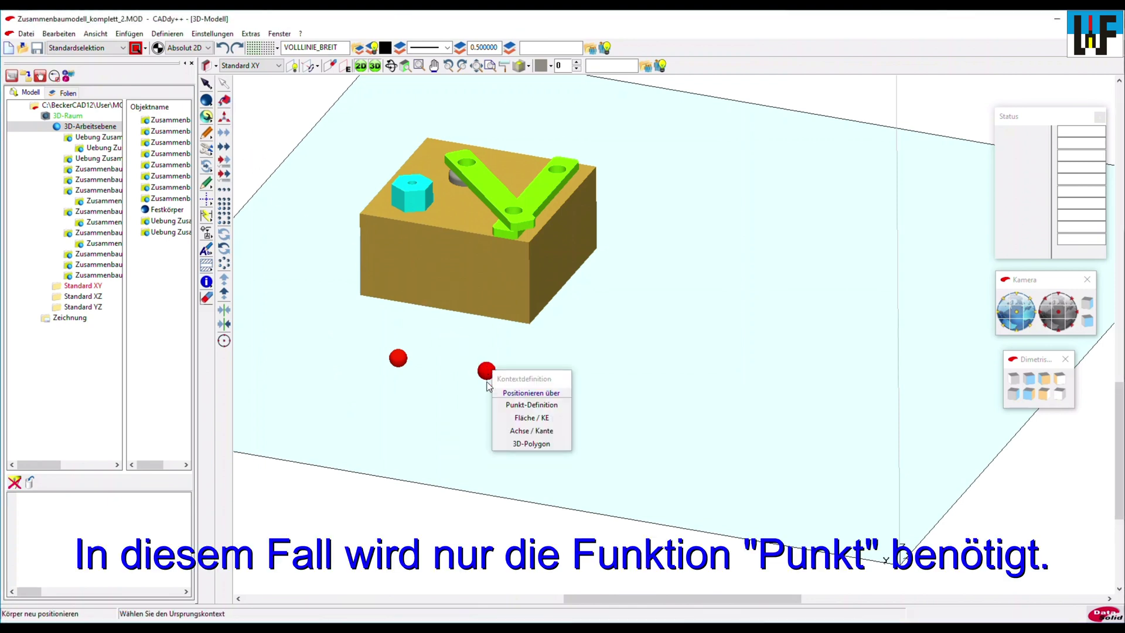
pyautogui.click(522, 409)
pyautogui.middleClick(525, 389)
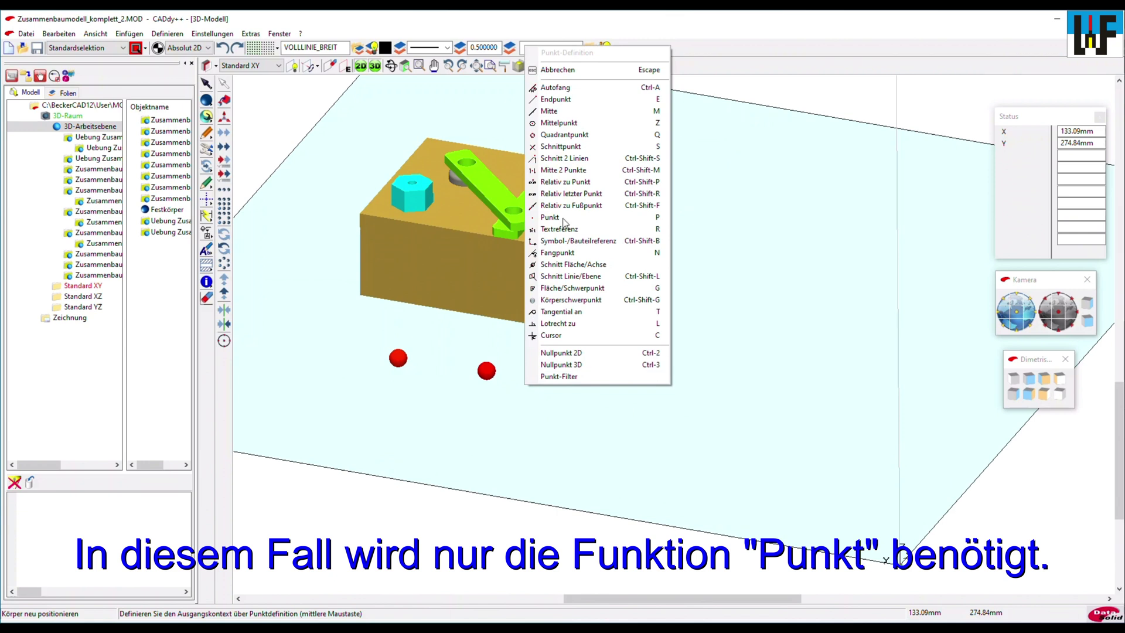
pyautogui.click(549, 217)
pyautogui.click(488, 372)
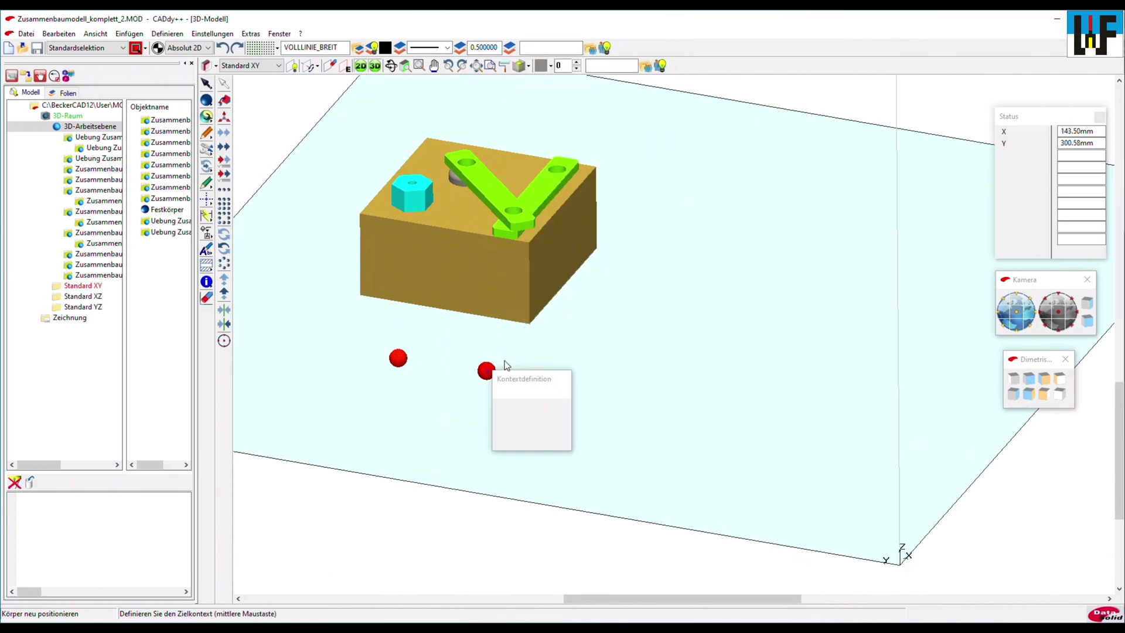
pyautogui.click(523, 405)
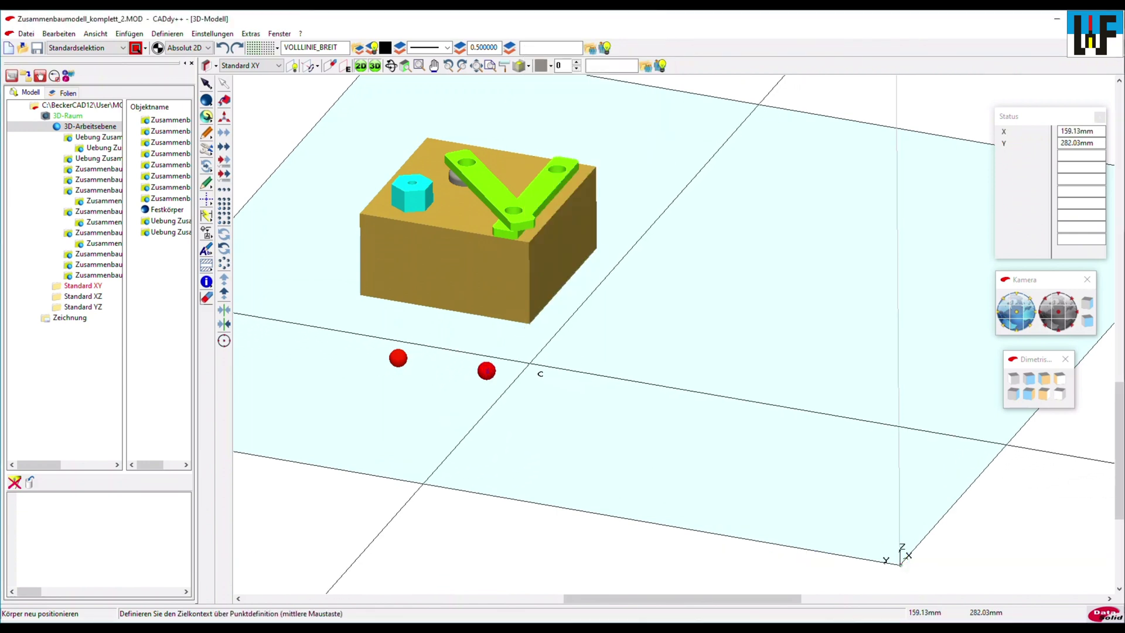
pyautogui.middleClick(534, 372)
pyautogui.click(567, 78)
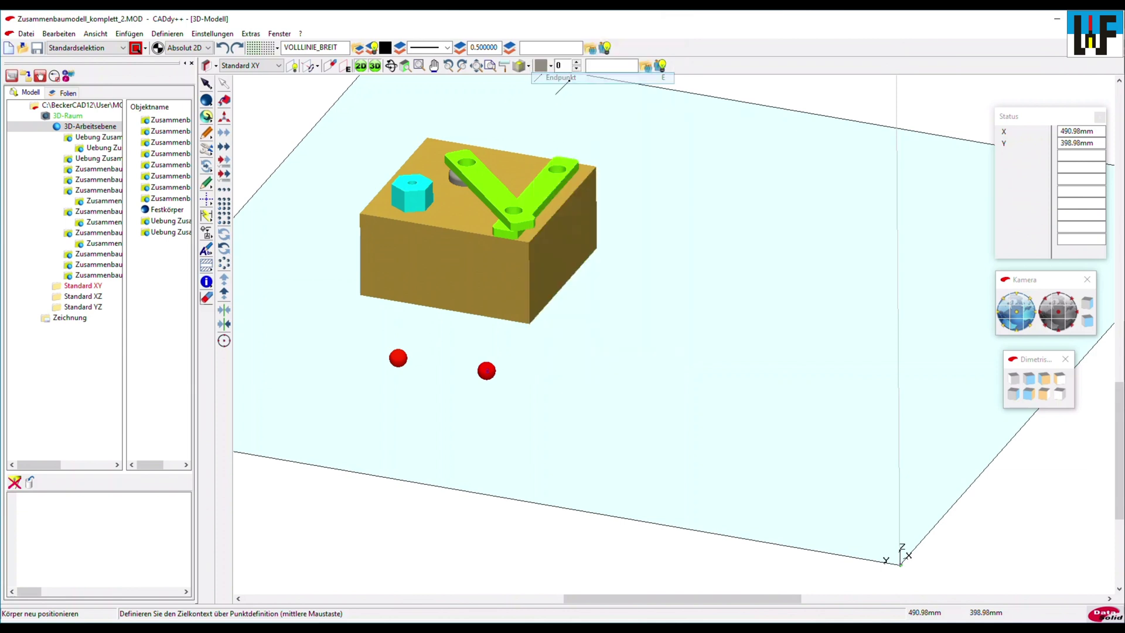
pyautogui.click(529, 242)
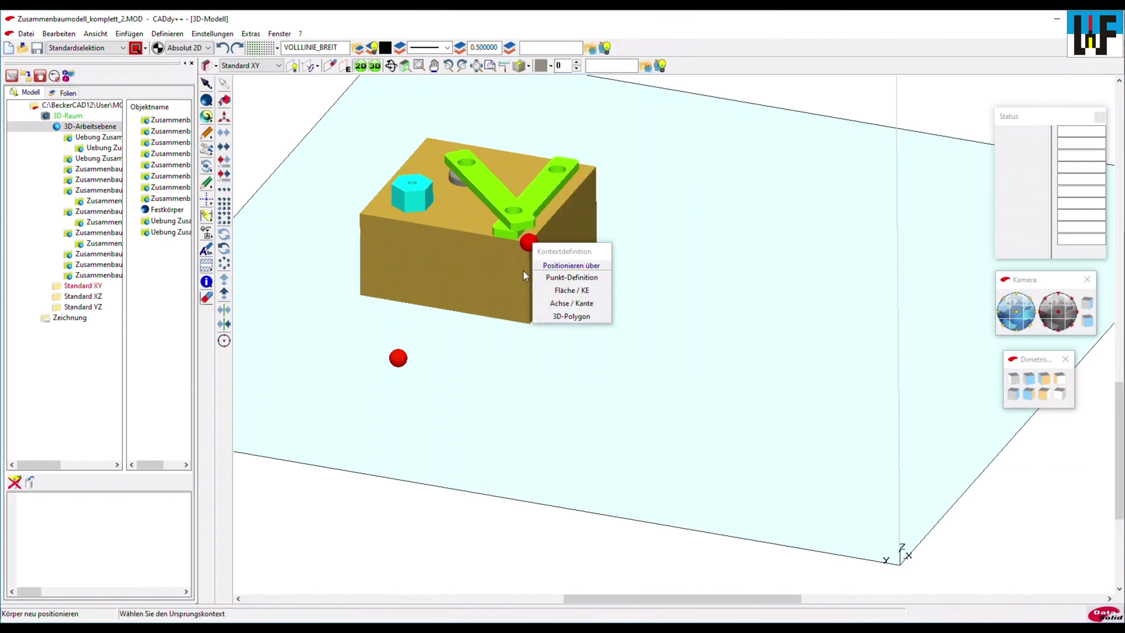
pyautogui.click(481, 361)
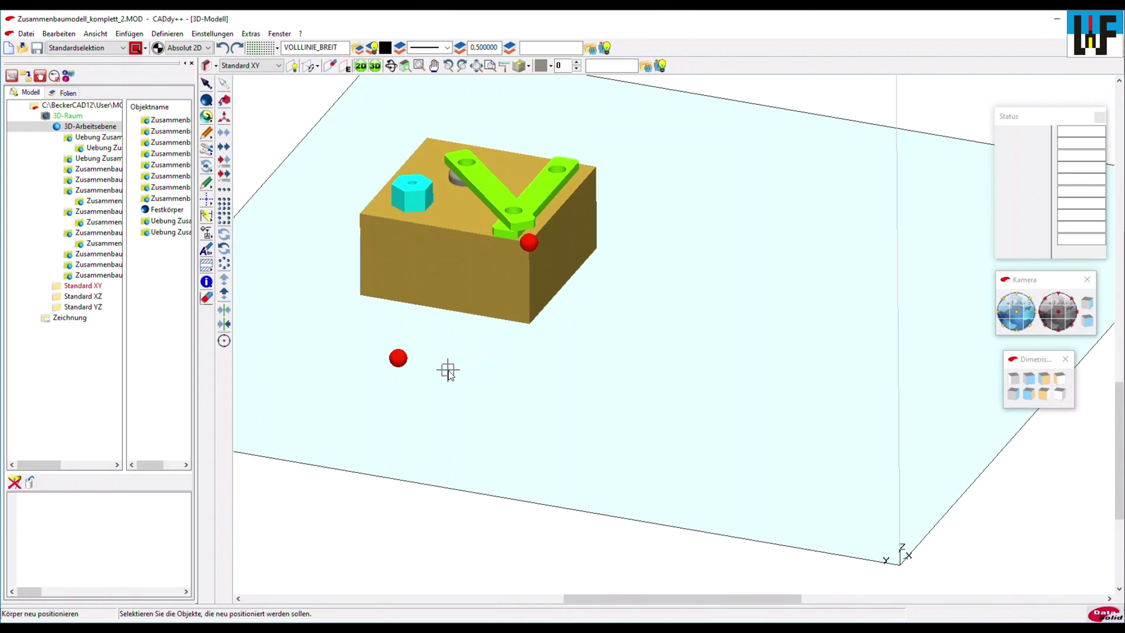
# Move the left sphere's centre onto the block's top-left corner
pyautogui.click(404, 360)
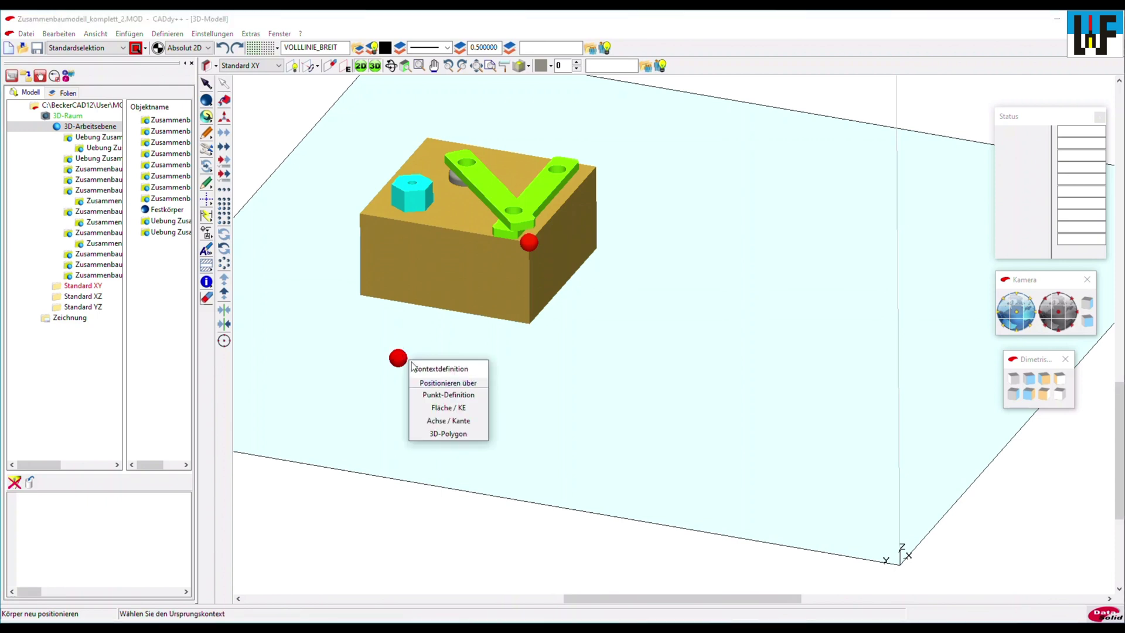
pyautogui.click(433, 396)
pyautogui.middleClick(443, 369)
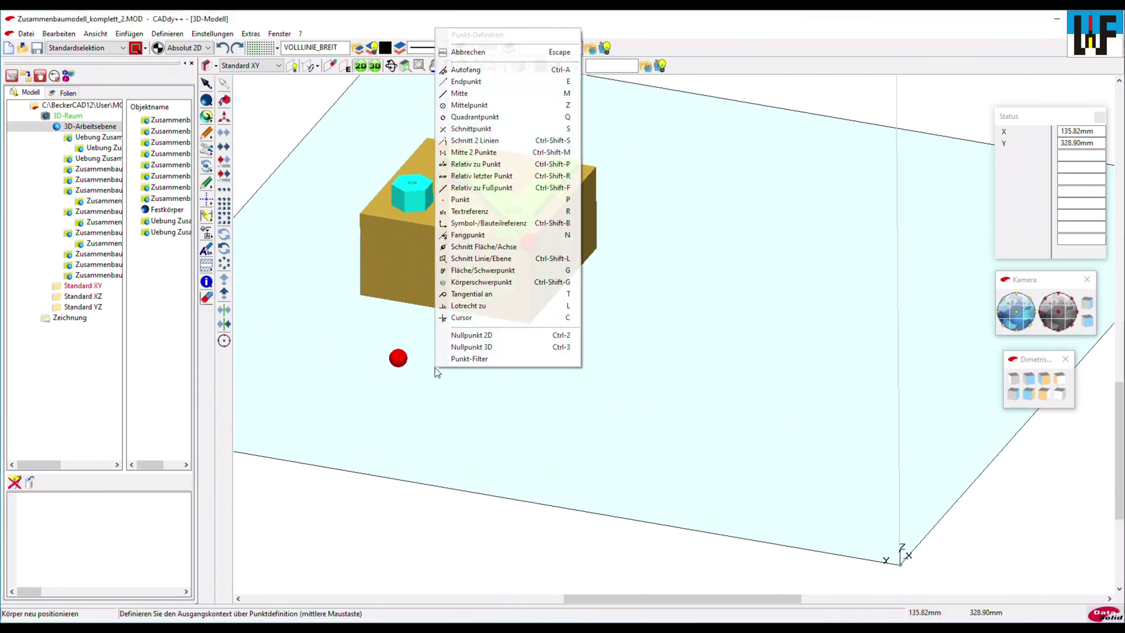
pyautogui.click(460, 106)
pyautogui.middleClick(404, 347)
pyautogui.click(434, 391)
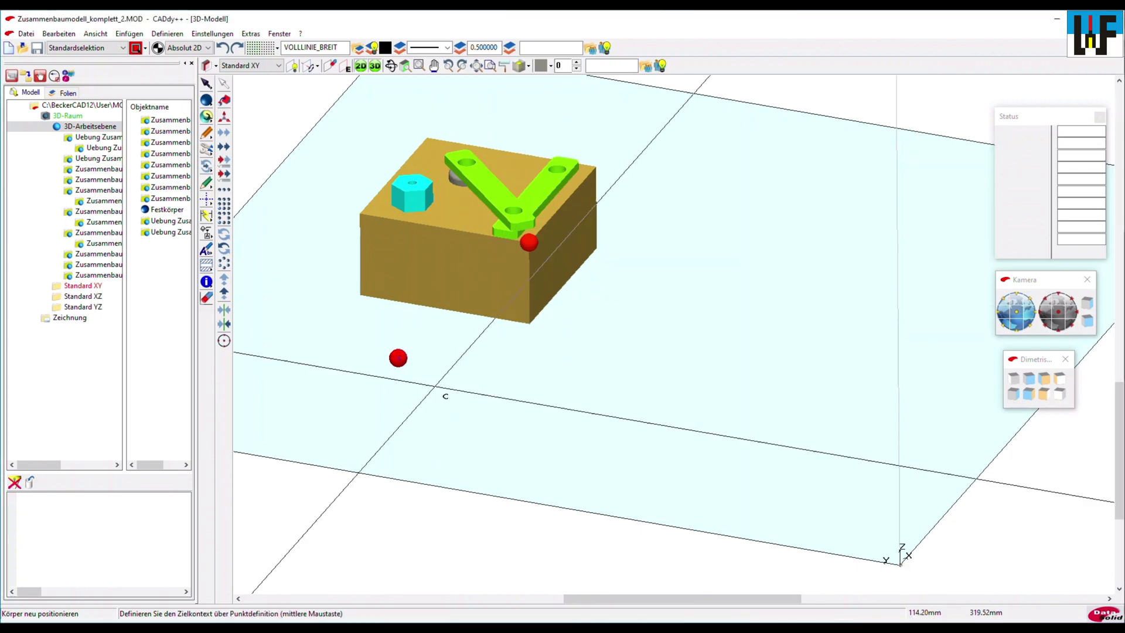
pyautogui.middleClick(432, 343)
pyautogui.click(475, 338)
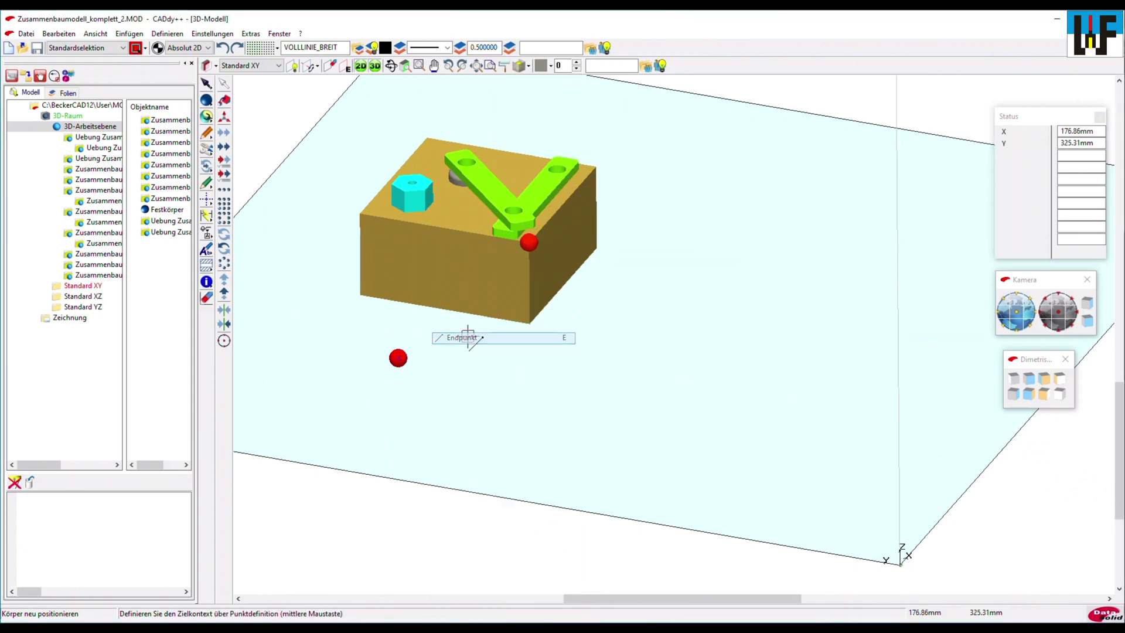
pyautogui.click(359, 215)
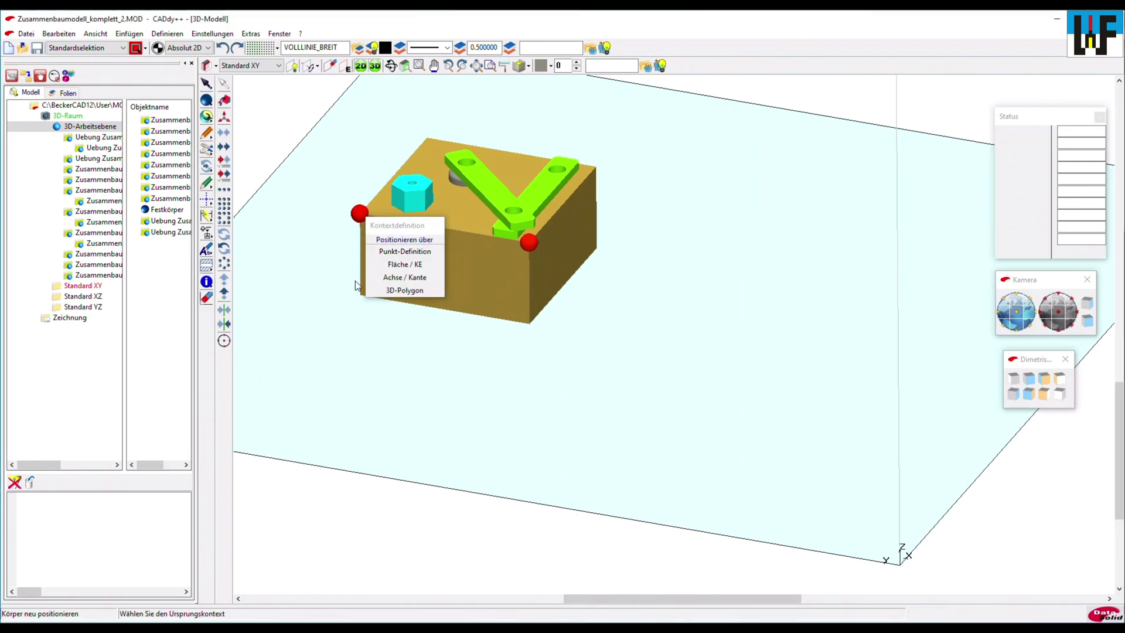
pyautogui.click(362, 344)
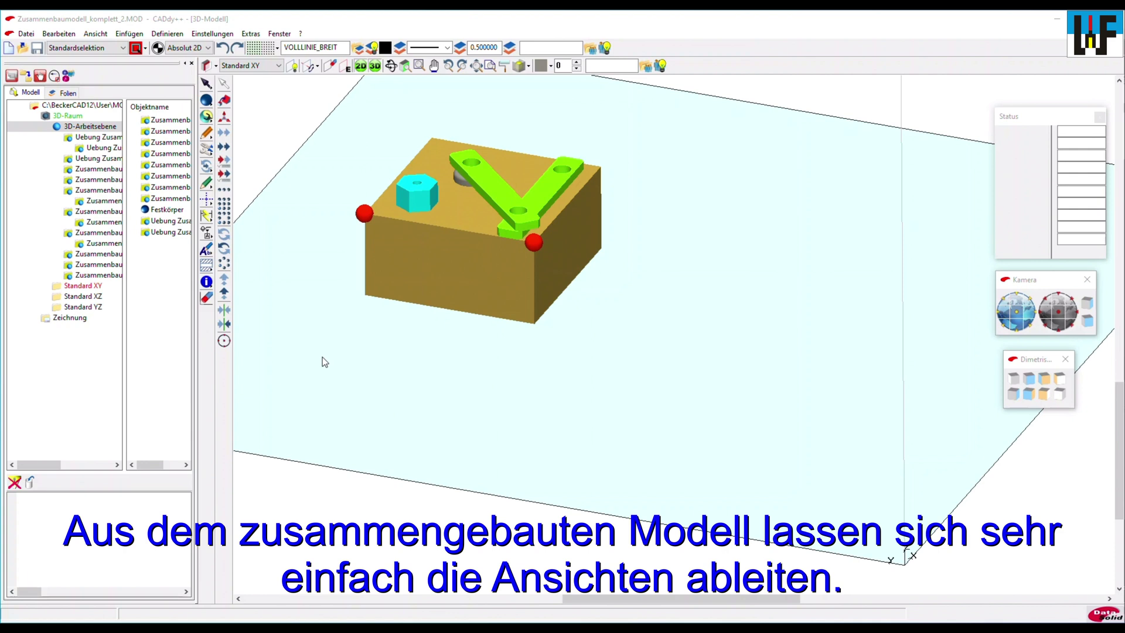
# Insert 3 Standard-Ans.+Persp.[DIN] views of the whole model and switch to the 2D drawing
pyautogui.click(130, 34)
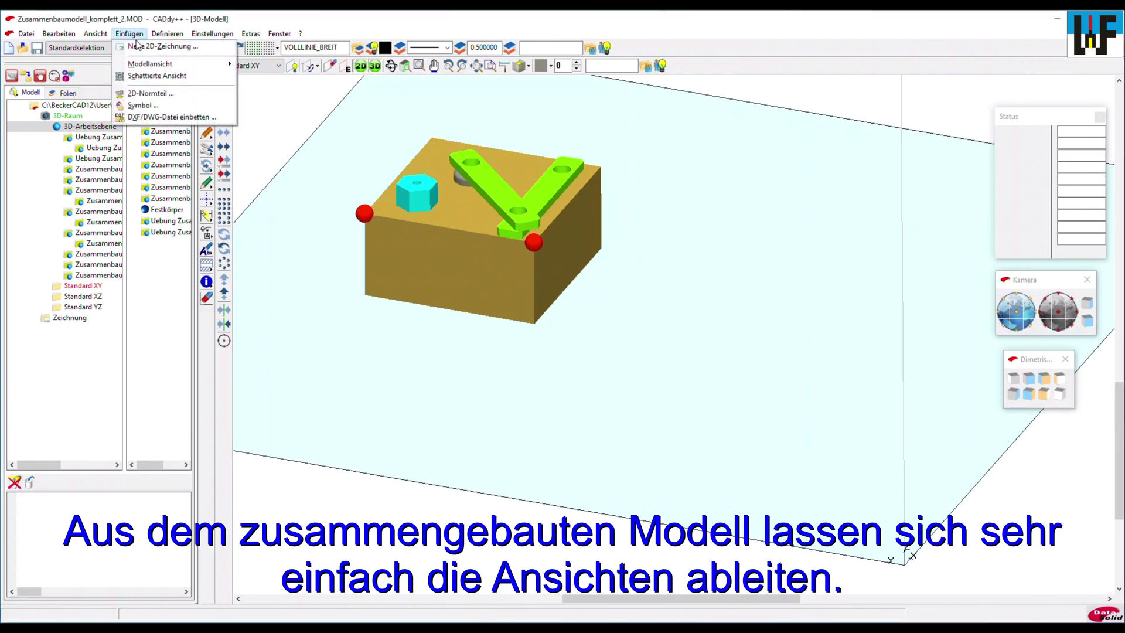
pyautogui.moveTo(150, 63)
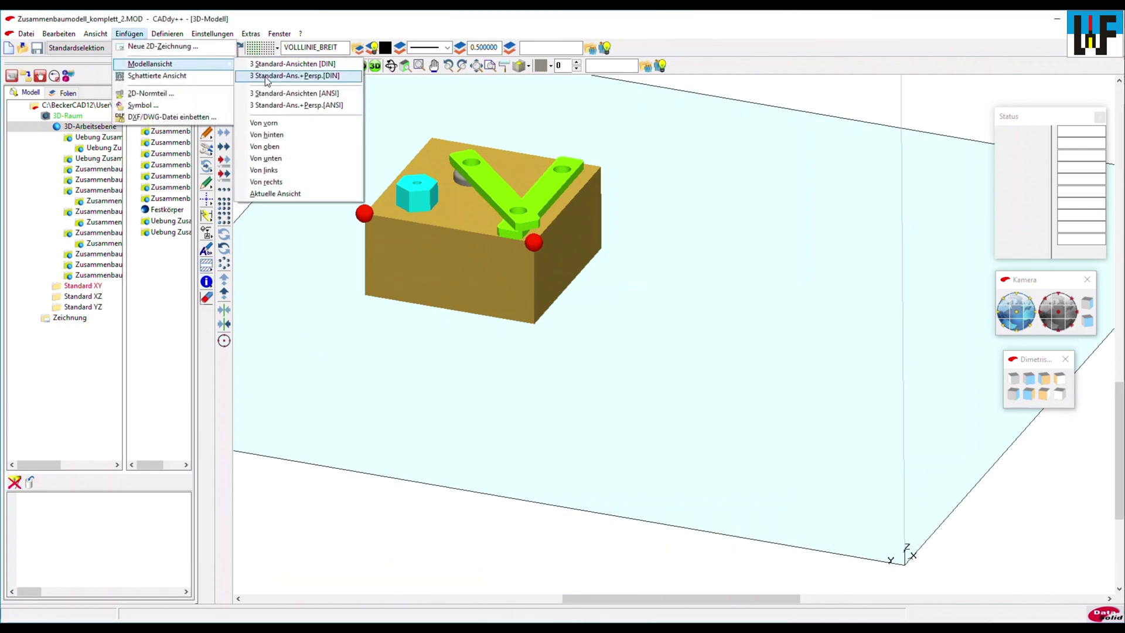
pyautogui.click(266, 78)
pyautogui.moveTo(343, 120); pyautogui.dragTo(628, 339)
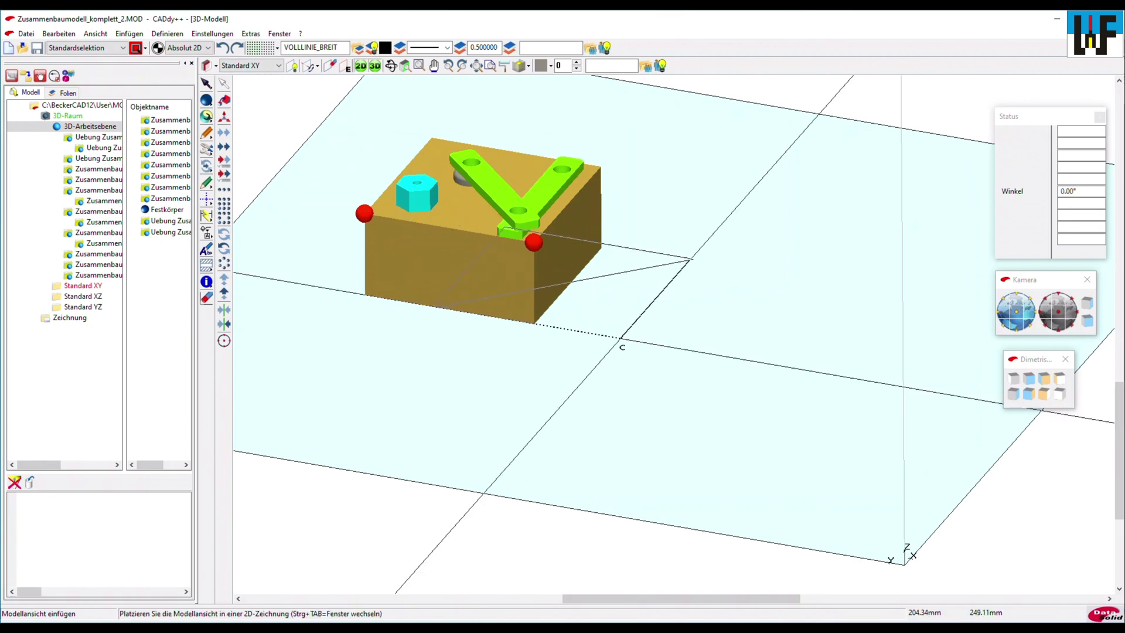
pyautogui.click(279, 33)
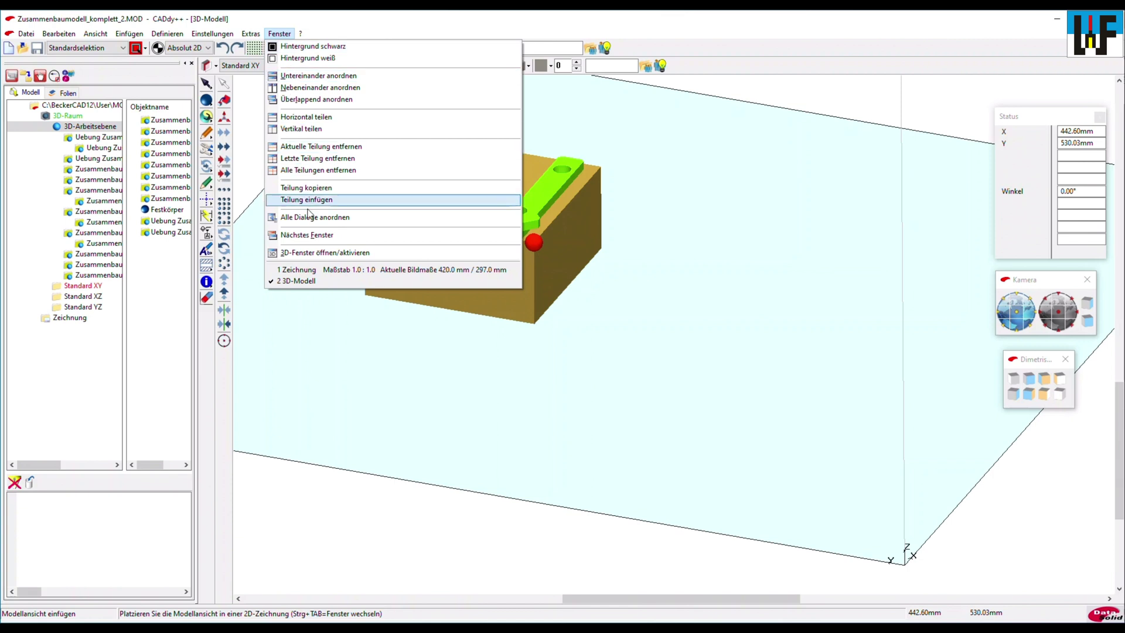
pyautogui.click(305, 269)
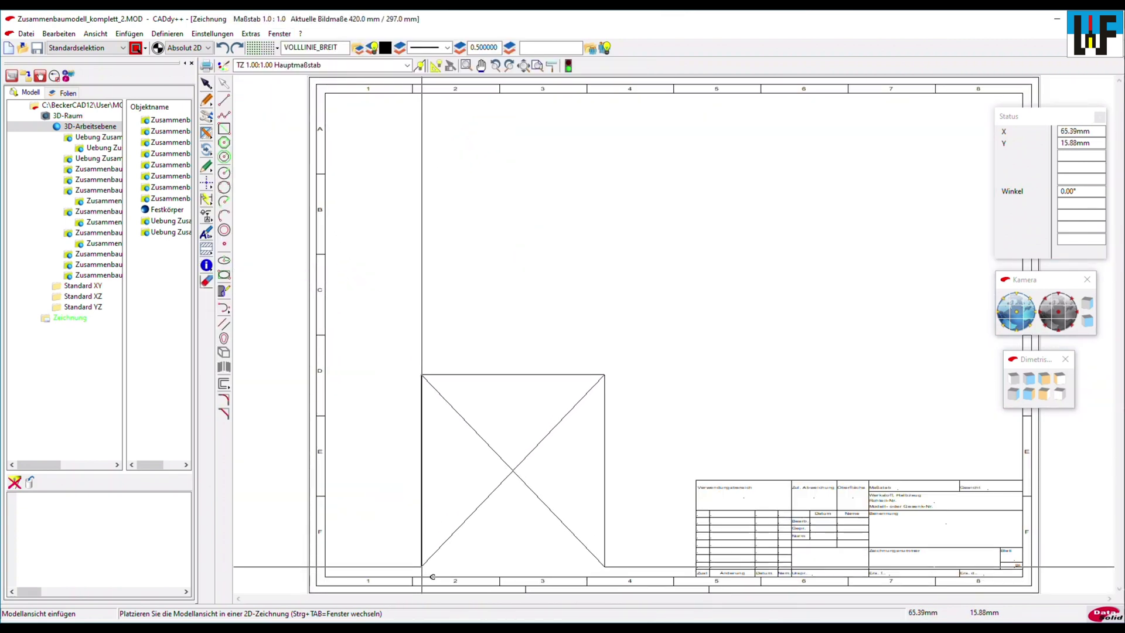
# Place the top, front, side and isometric views on the sheet
pyautogui.click(422, 566)
pyautogui.click(422, 215)
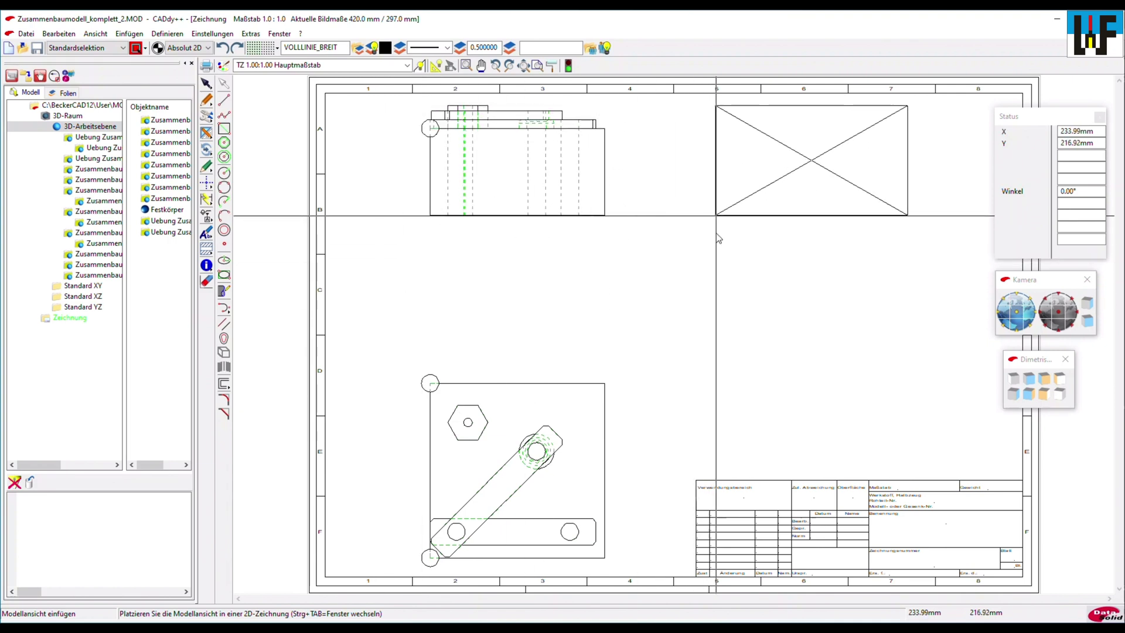
pyautogui.click(716, 216)
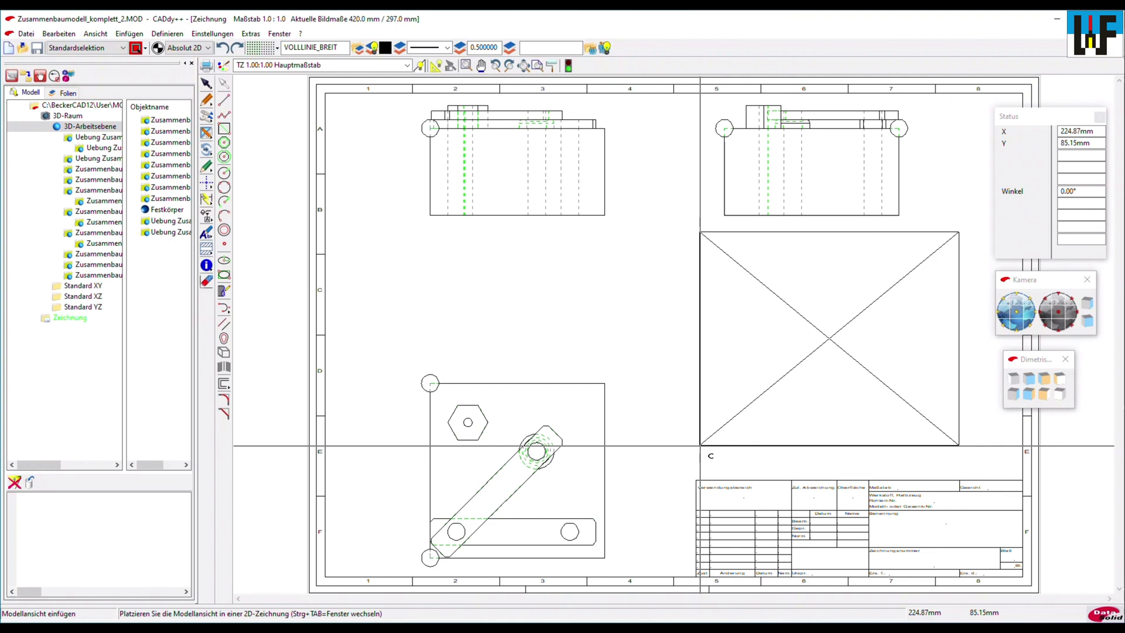
pyautogui.click(700, 446)
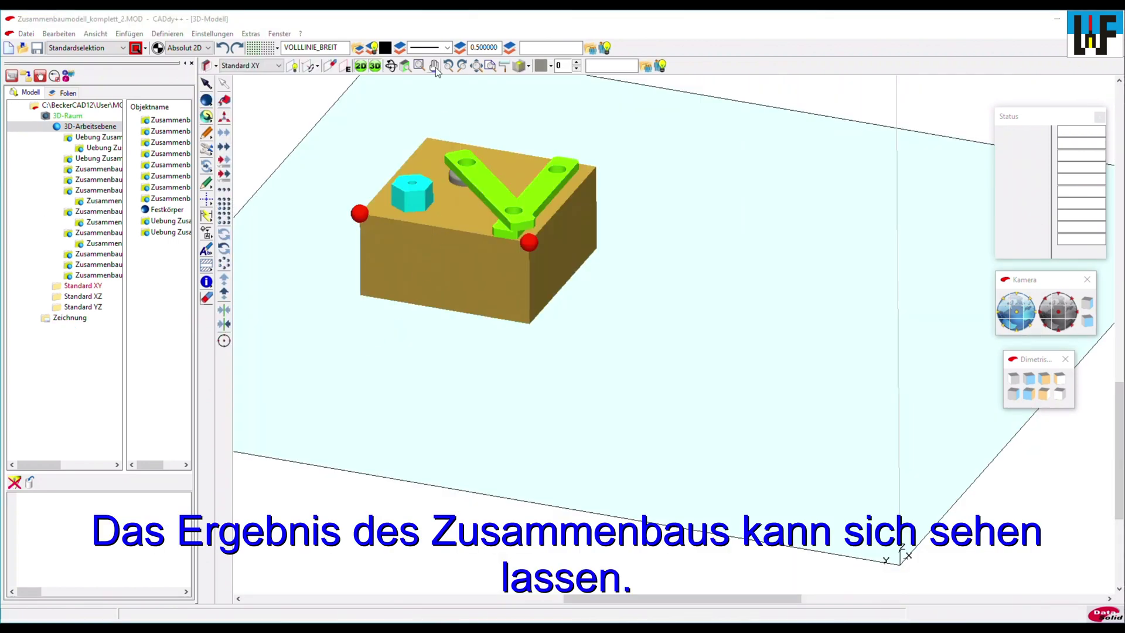
# Pan and orbit the 3D assembly, then check two preset oblique Kamera views
pyautogui.moveTo(432, 221); pyautogui.dragTo(511, 293, button='middle')
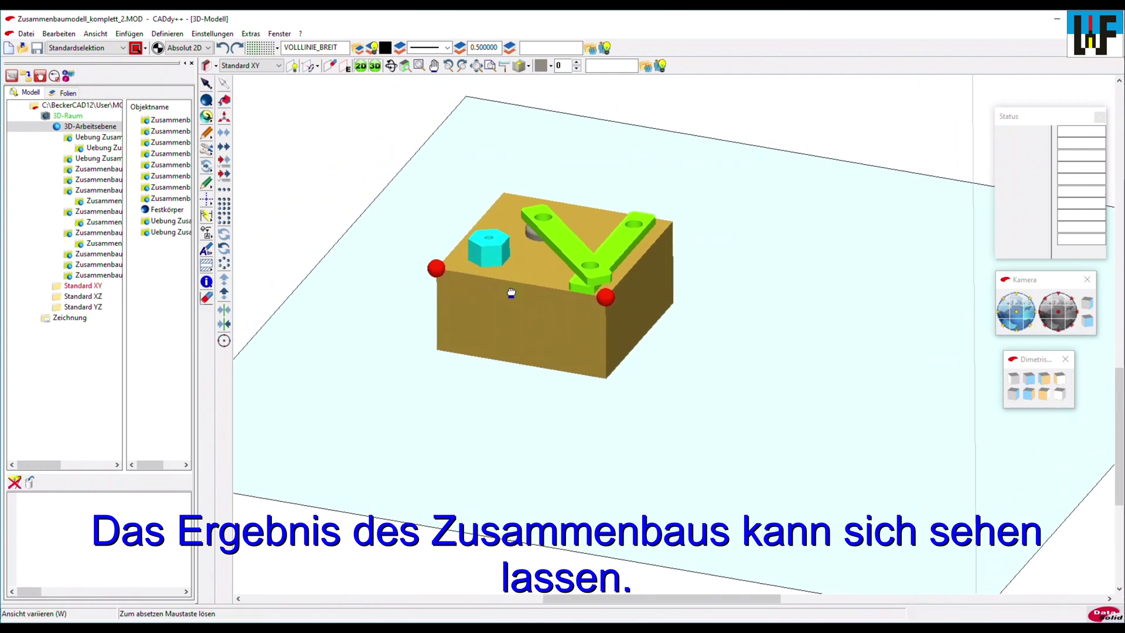
pyautogui.moveTo(511, 289)
pyautogui.mouseDown()
pyautogui.moveTo(484, 300)
pyautogui.moveTo(494, 283)
pyautogui.moveTo(592, 263)
pyautogui.moveTo(597, 282)
pyautogui.moveTo(557, 291)
pyautogui.moveTo(524, 326)
pyautogui.moveTo(635, 350)
pyautogui.mouseUp()
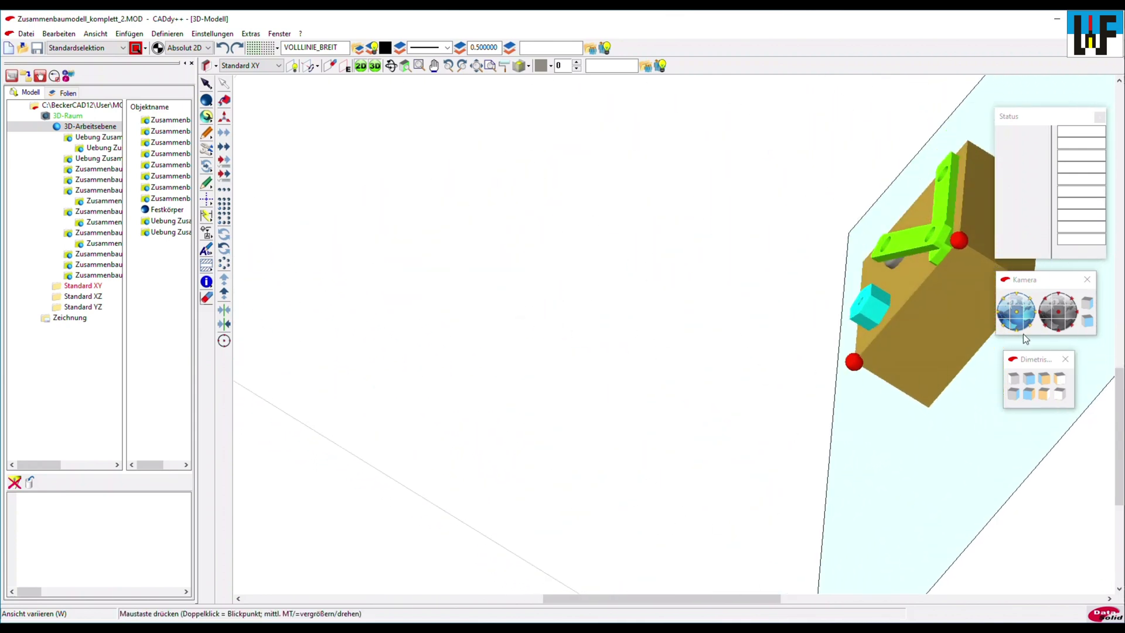
pyautogui.click(1089, 321)
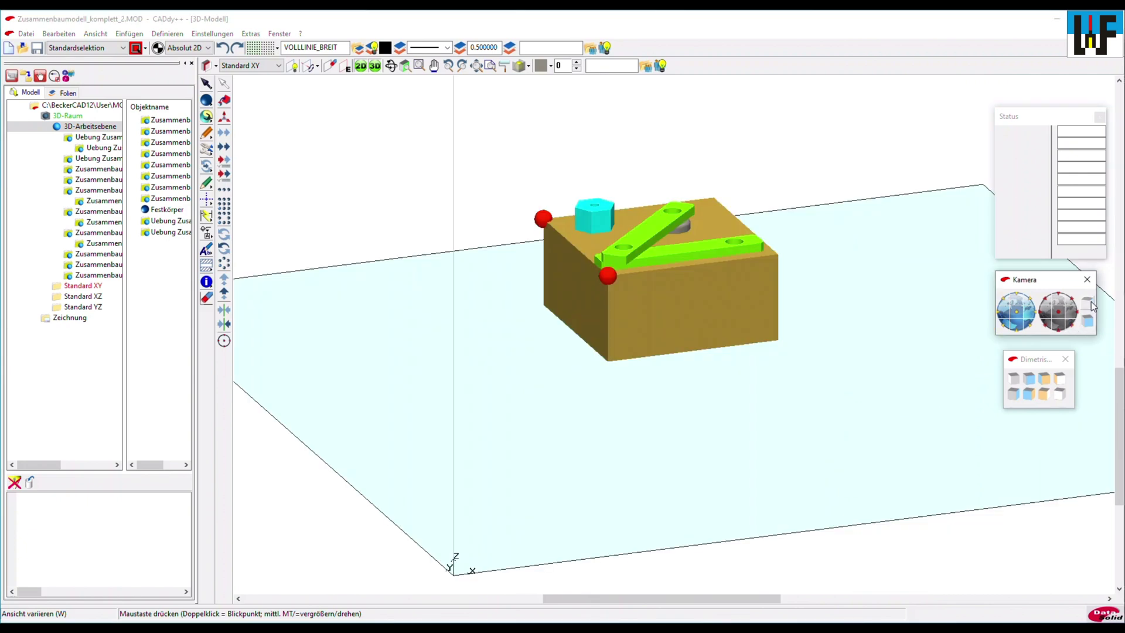
pyautogui.click(1090, 303)
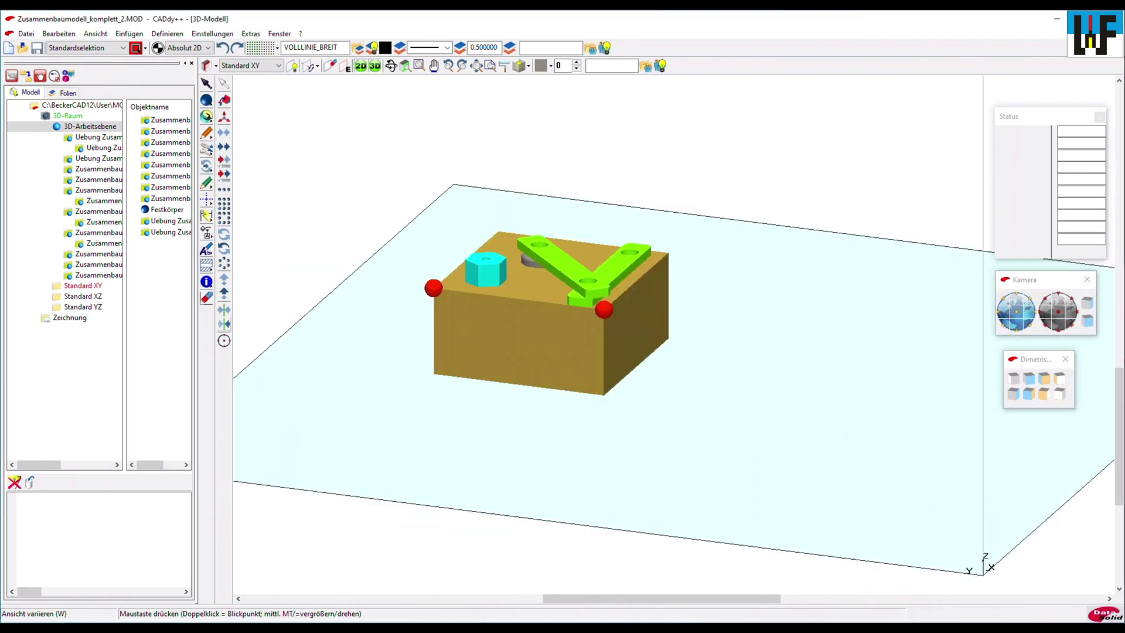